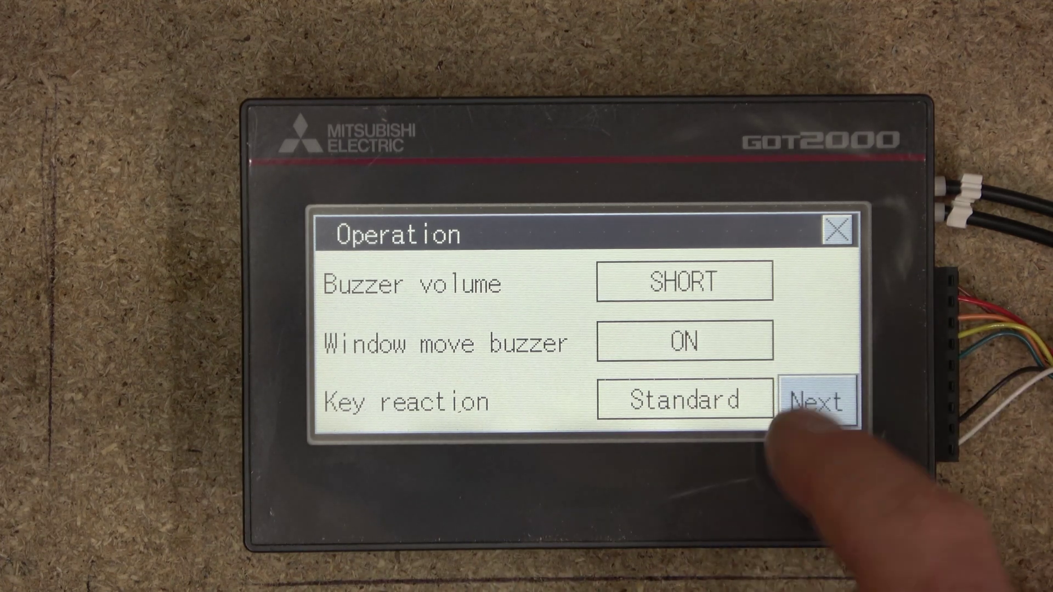
left_click(686, 400)
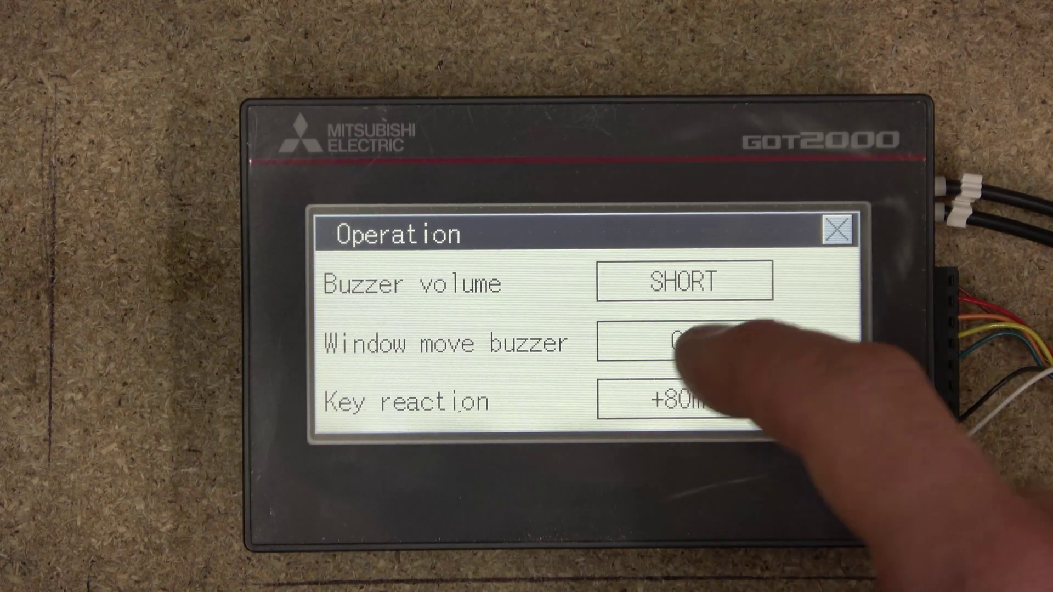
left_click(667, 401)
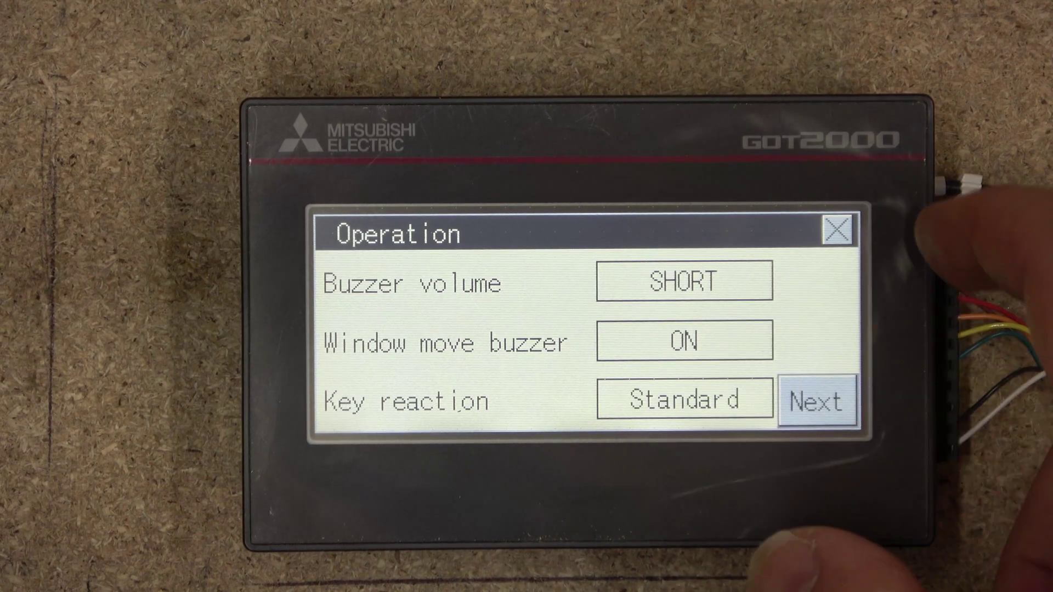
left_click(836, 229)
left_click(817, 400)
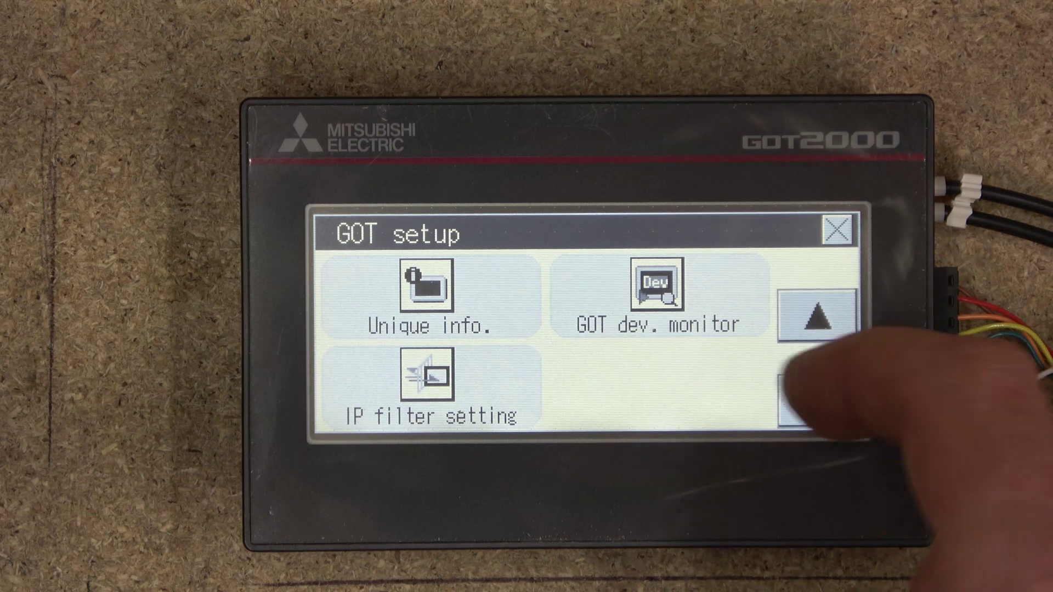
left_click(652, 291)
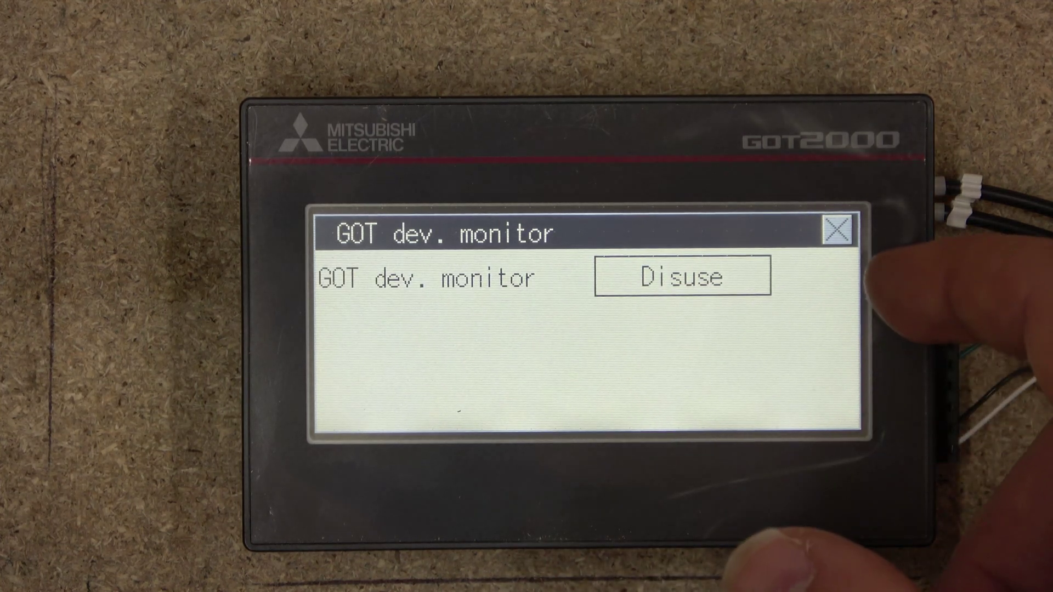
left_click(837, 229)
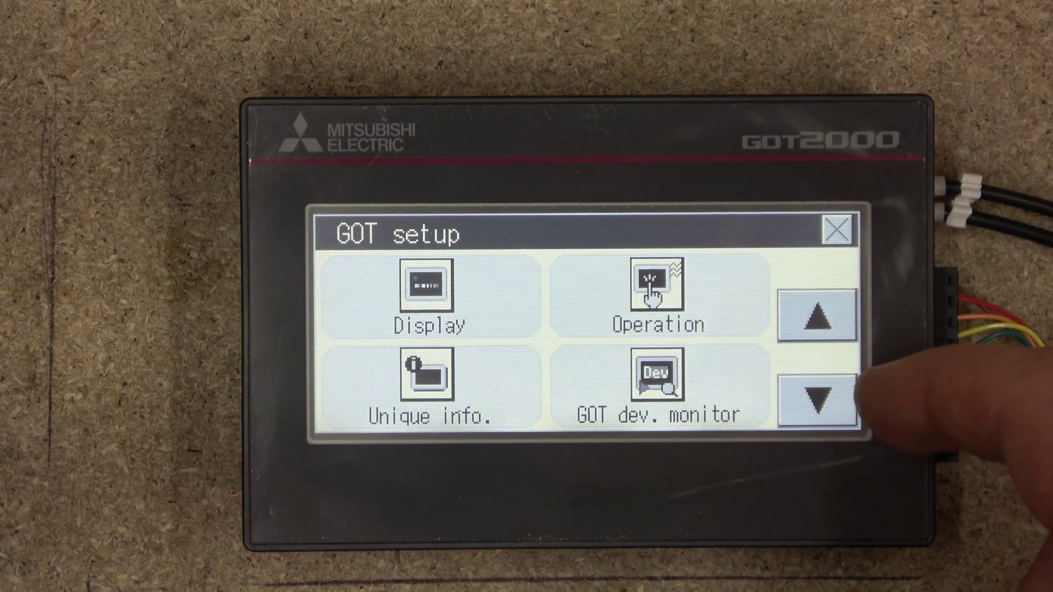
left_click(817, 400)
left_click(809, 317)
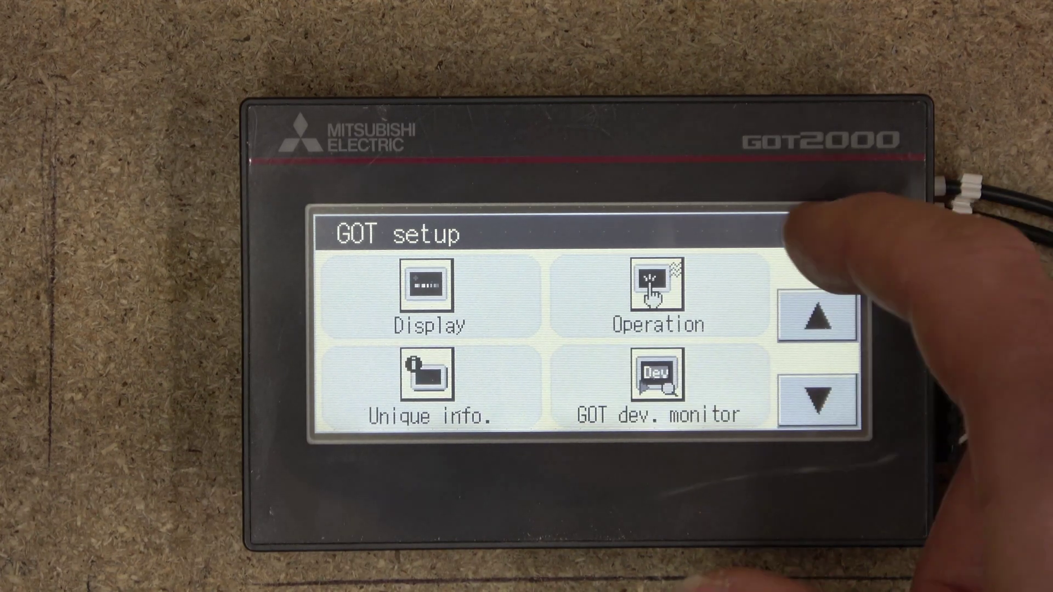
left_click(837, 229)
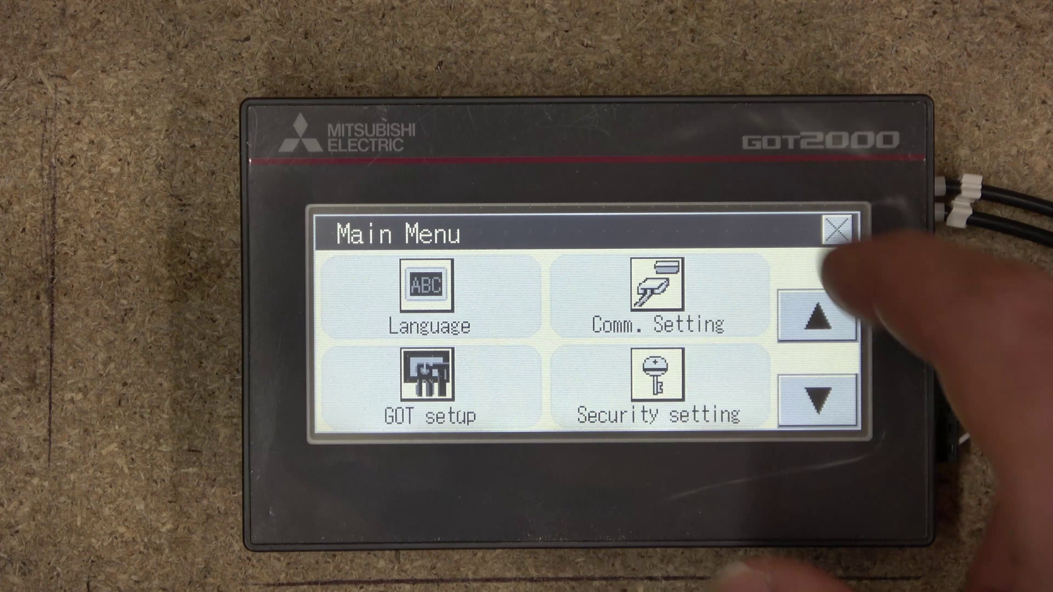
left_click(836, 229)
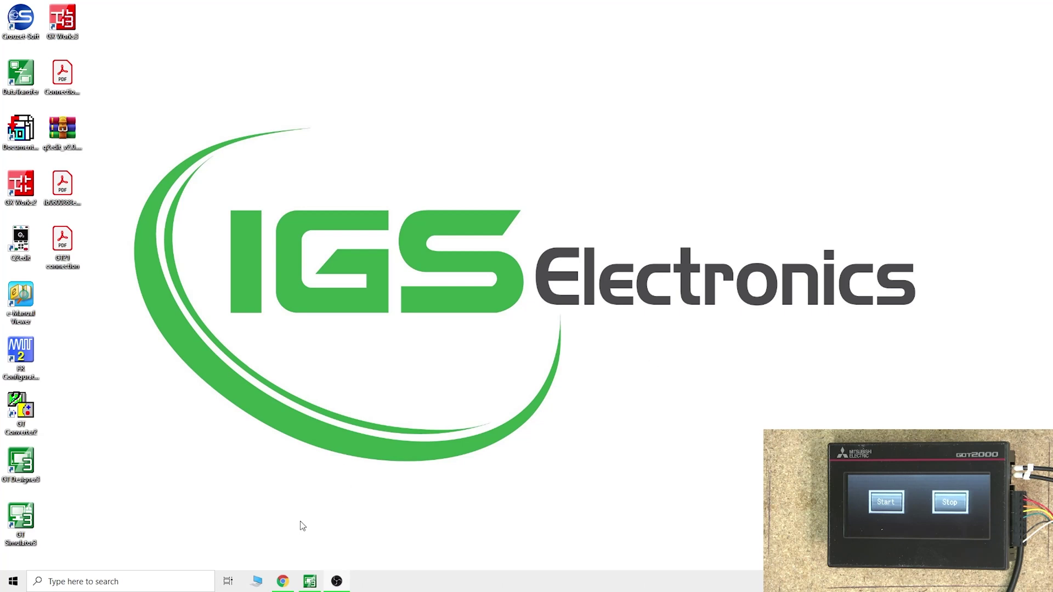
Step: Switch to Chrome and filter the Mitsubishi Electric HMI manuals download list to the GOT2000 category
left_click(283, 581)
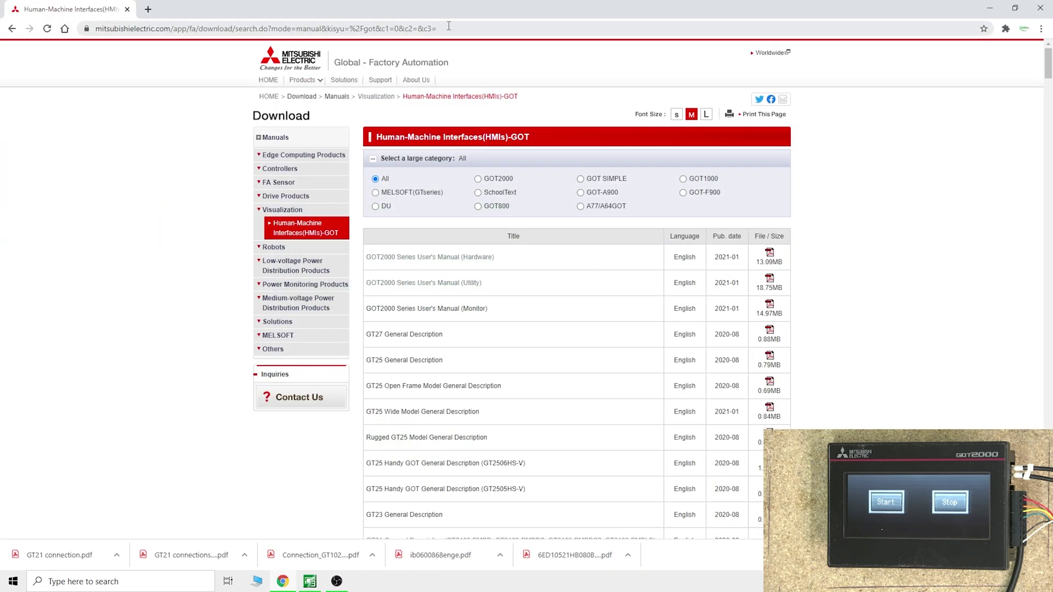
scroll(562, 304, "down", 3)
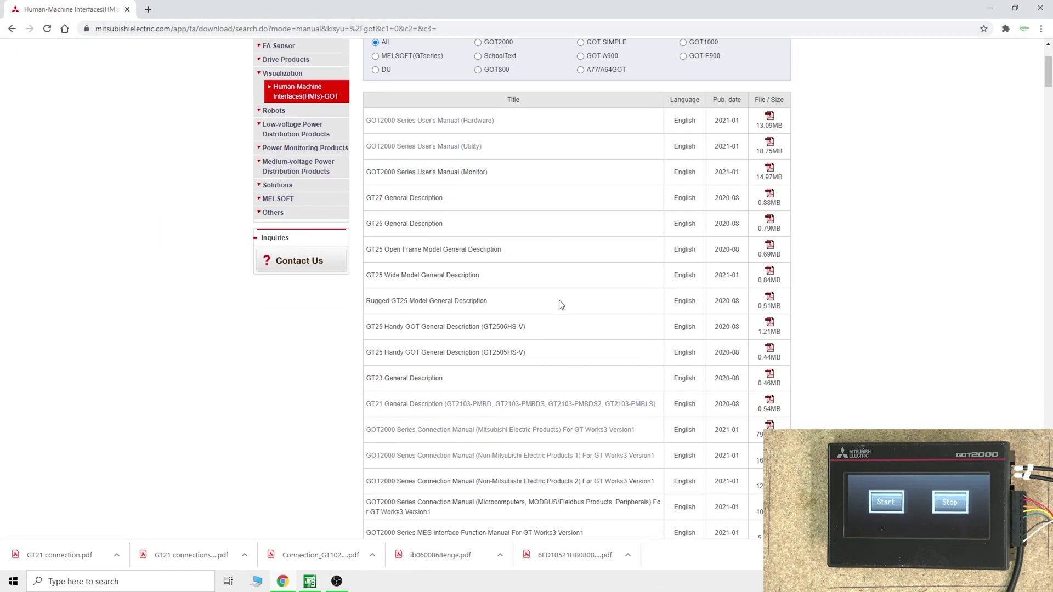
scroll(561, 305, "down", 8)
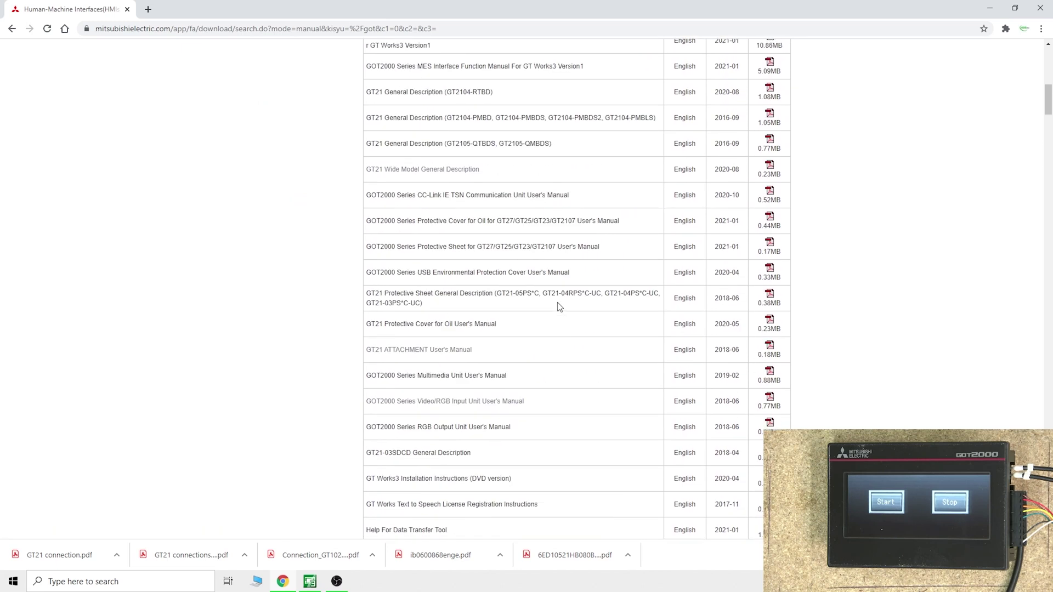
scroll(559, 306, "up", 12)
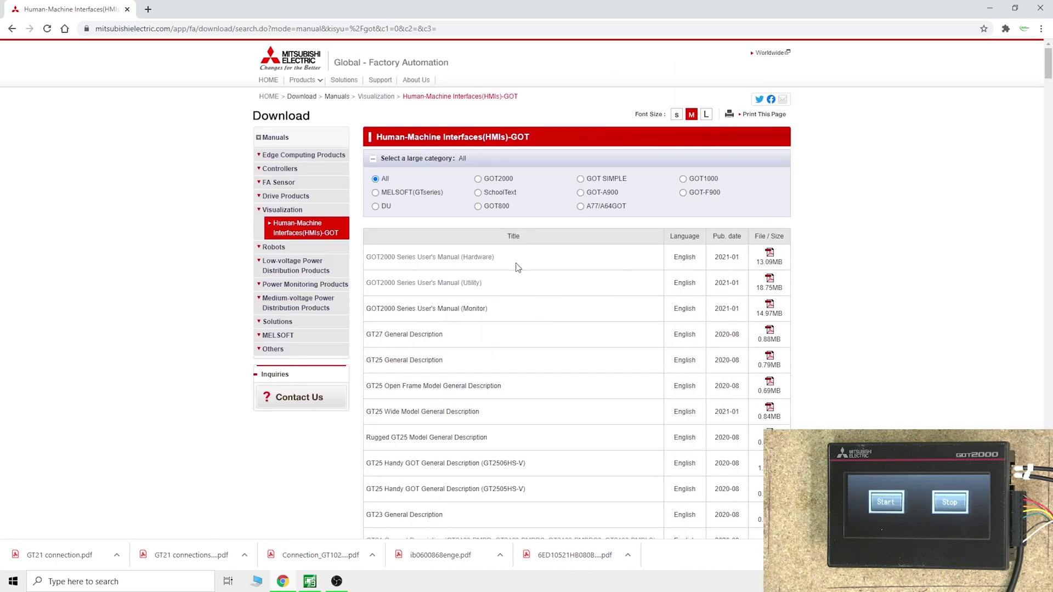
left_click(478, 180)
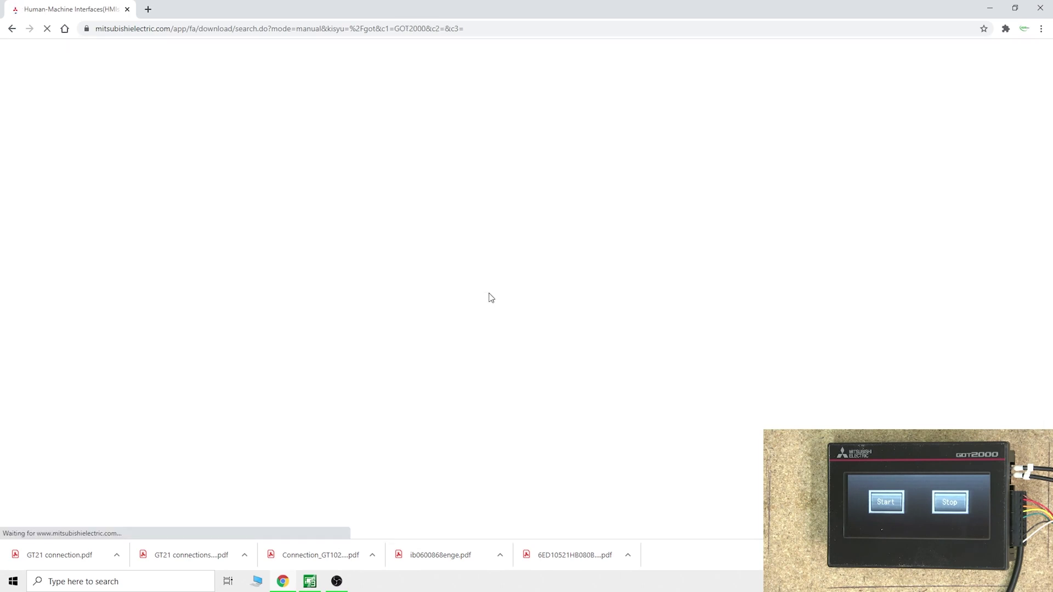
Step: Examine the list of available GOT2000 series manuals and minimize the browser window
scroll(464, 263, "down", 15)
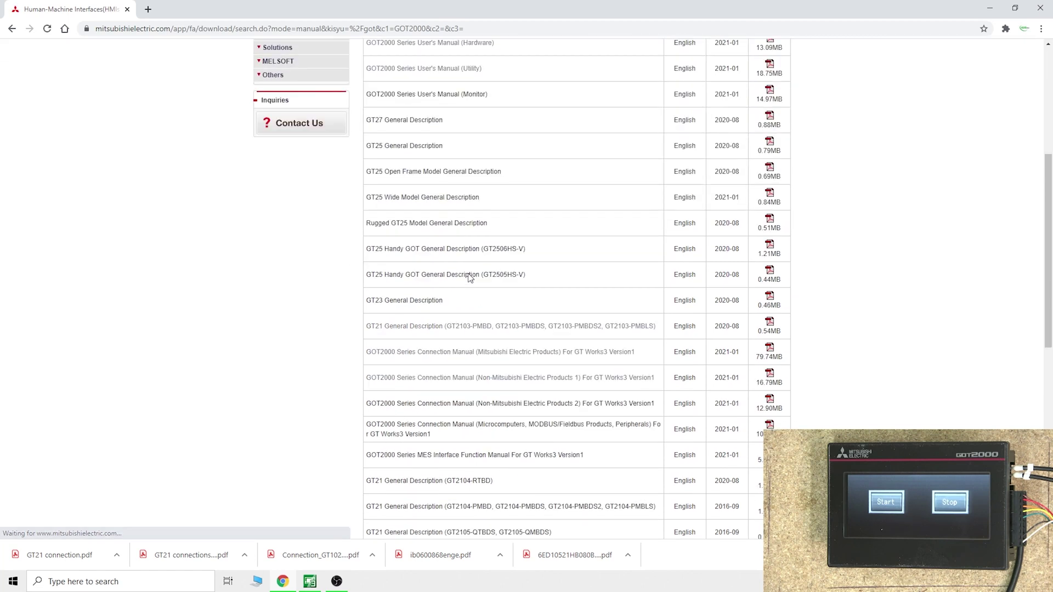
scroll(471, 279, "up", 20)
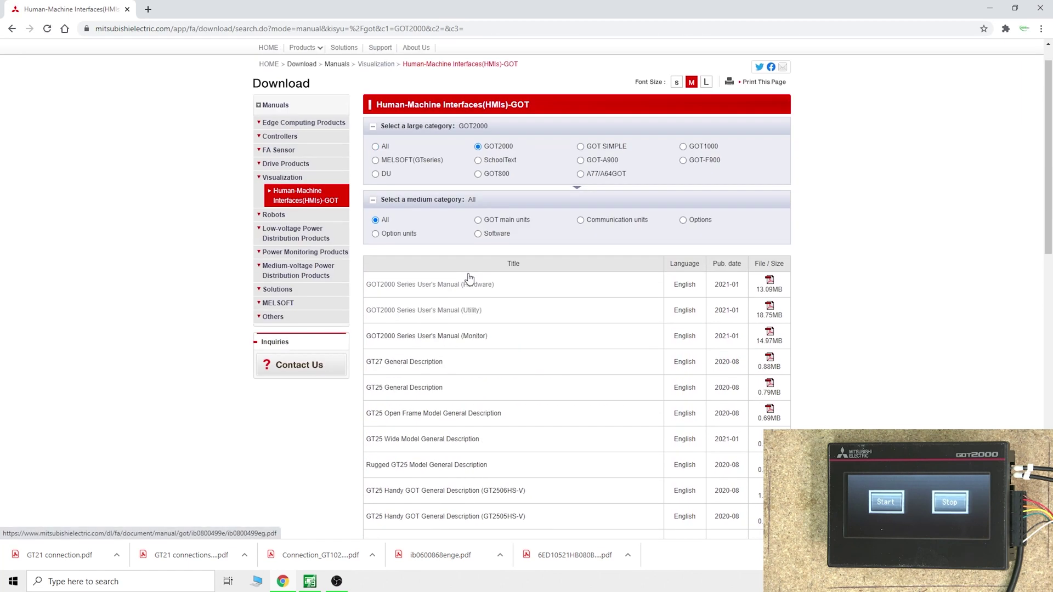
scroll(470, 278, "down", 5)
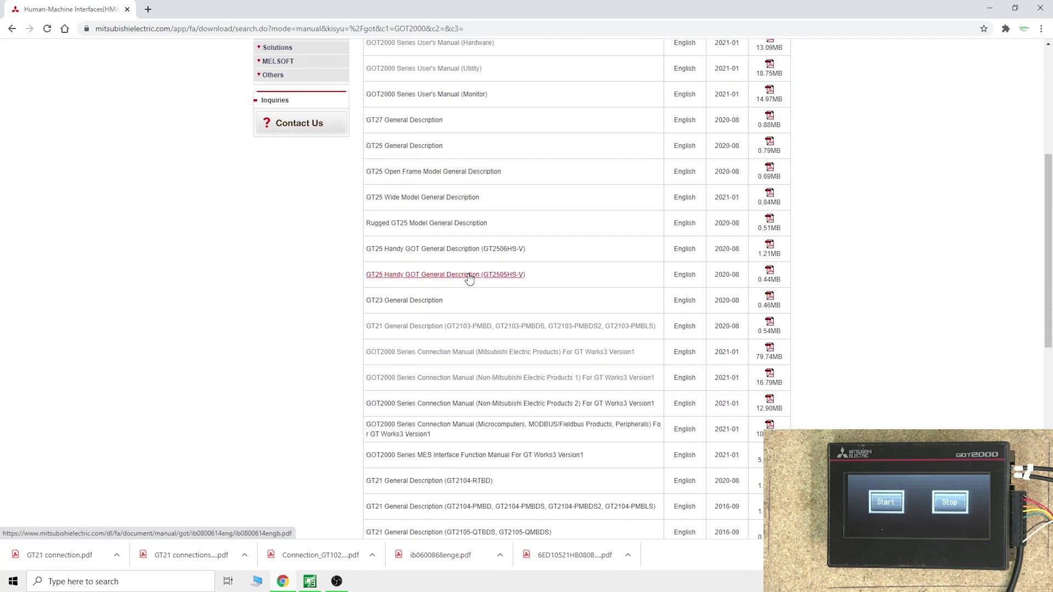
scroll(470, 278, "up", 5)
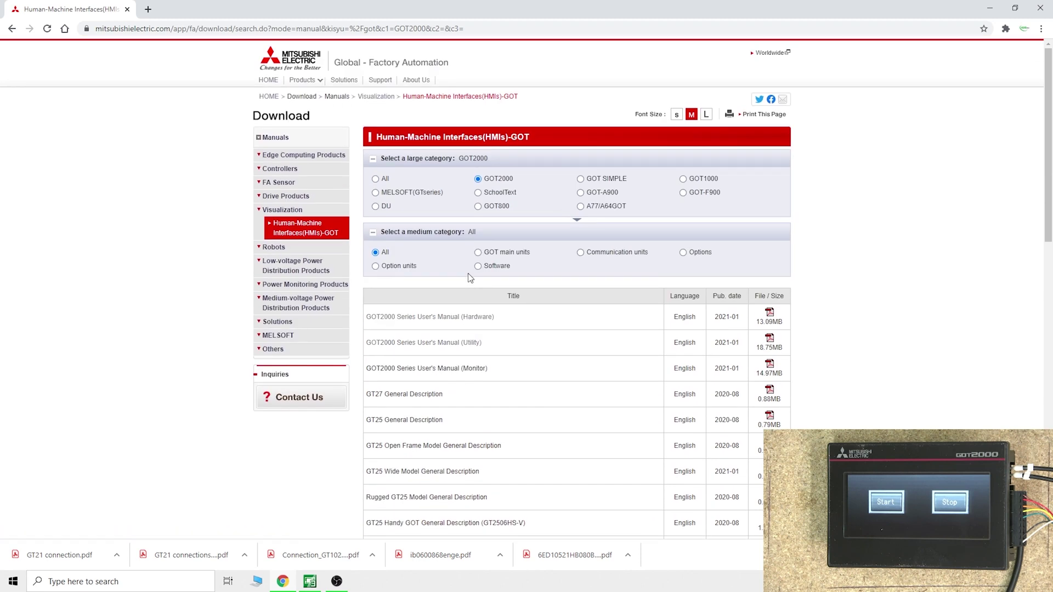
scroll(475, 327, "down", 15)
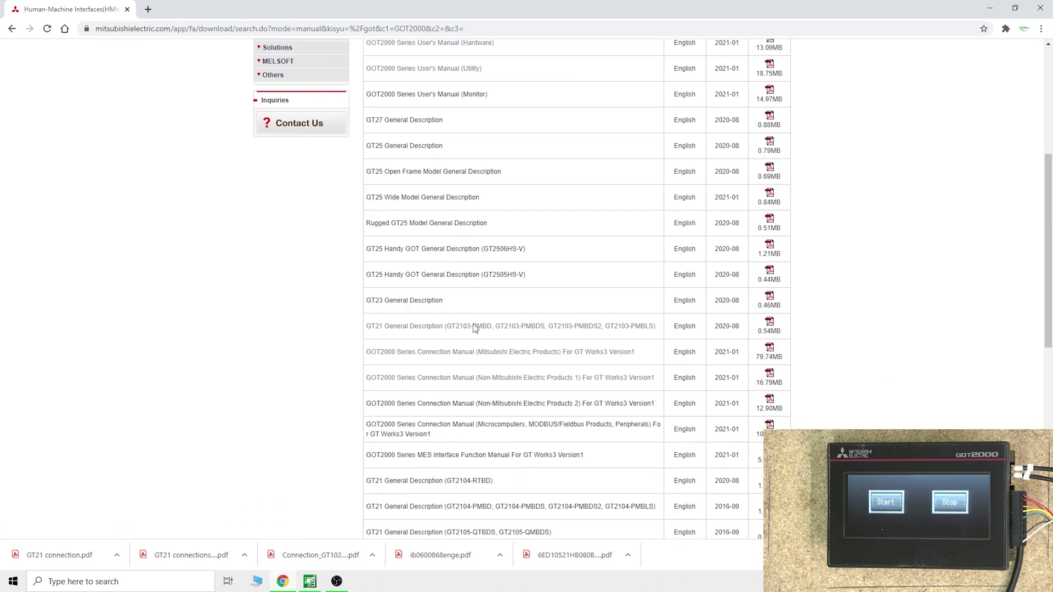
scroll(475, 328, "up", 15)
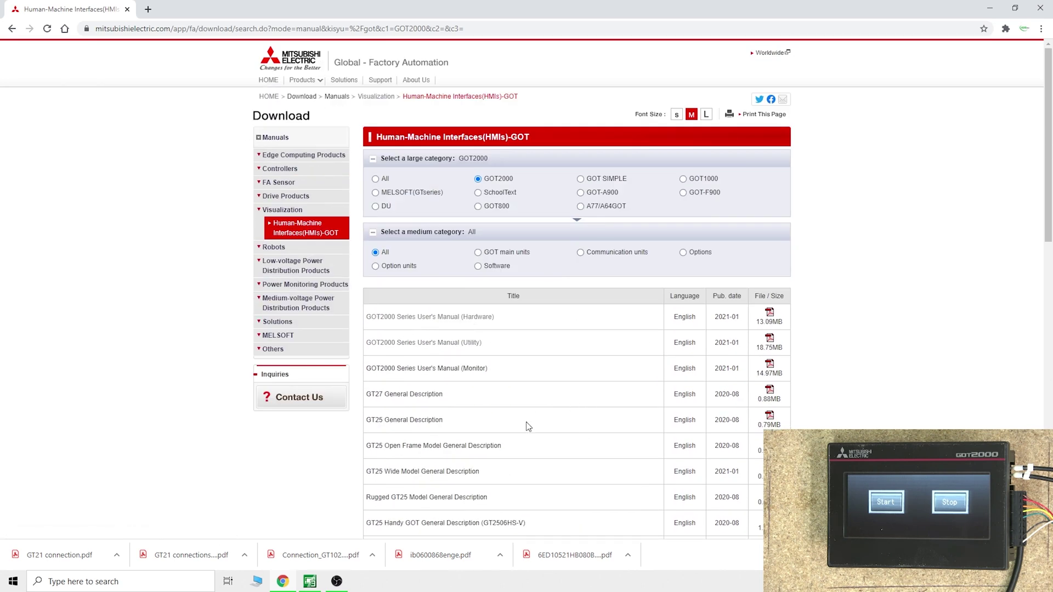
scroll(475, 473, "down", 4)
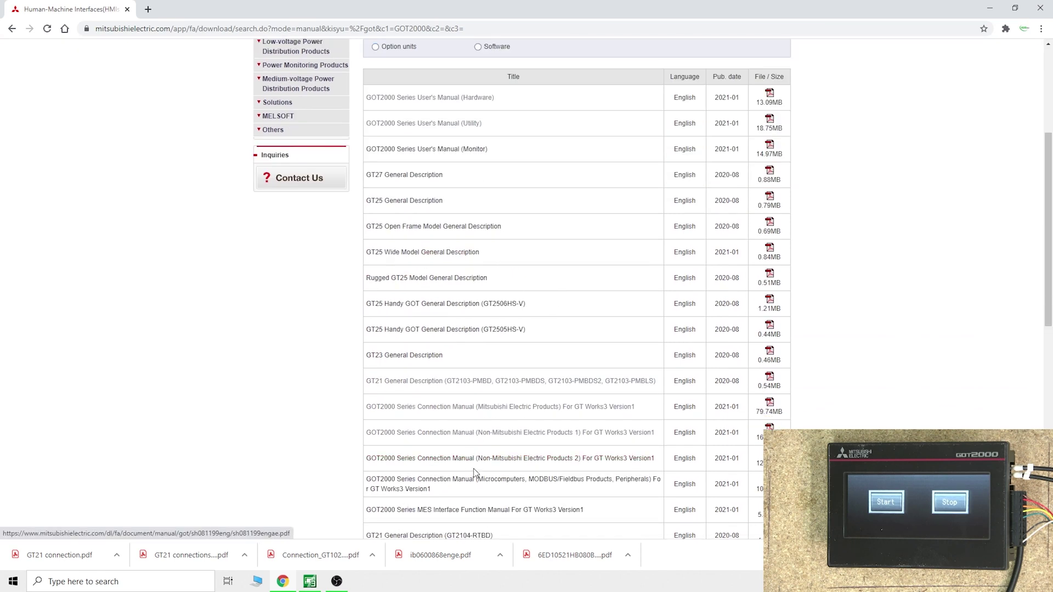
scroll(475, 473, "down", 3)
scroll(475, 473, "up", 7)
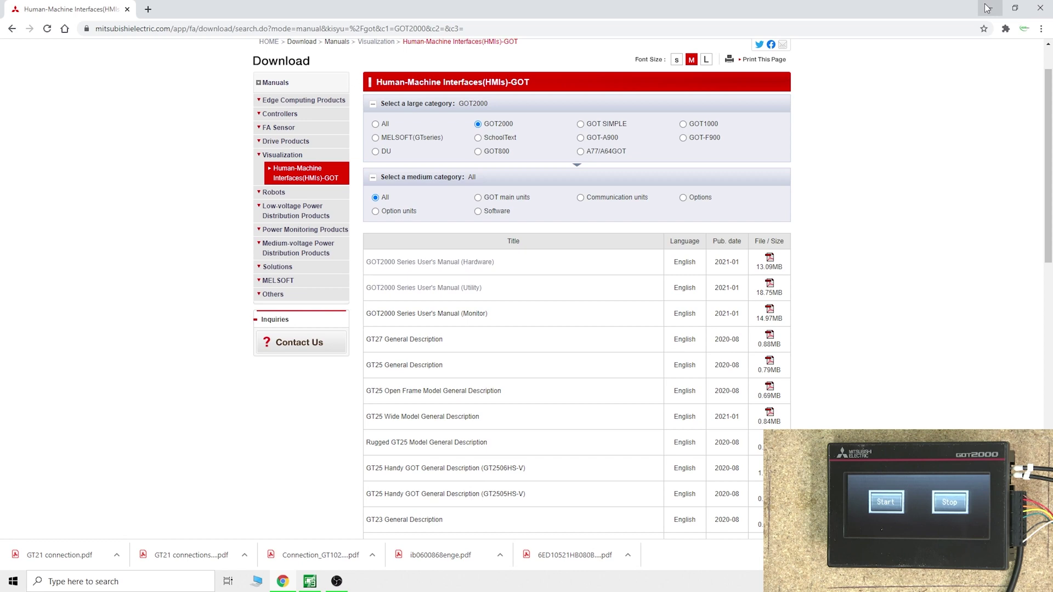
left_click(989, 8)
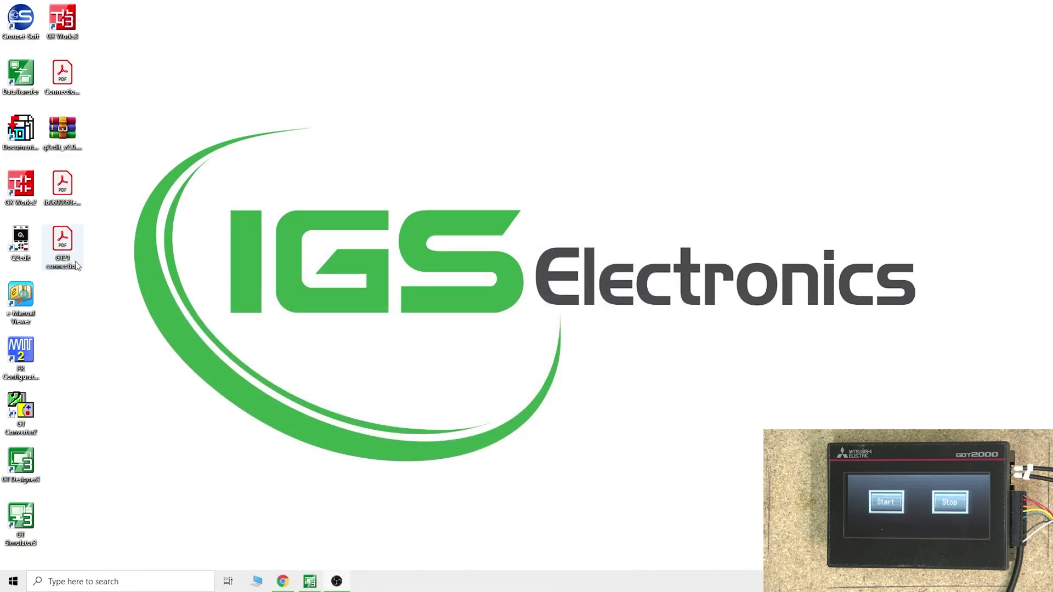
Step: Switch to GT Designer3, close the Controller Setting dialog and exit the program with its untitled project
left_click(309, 582)
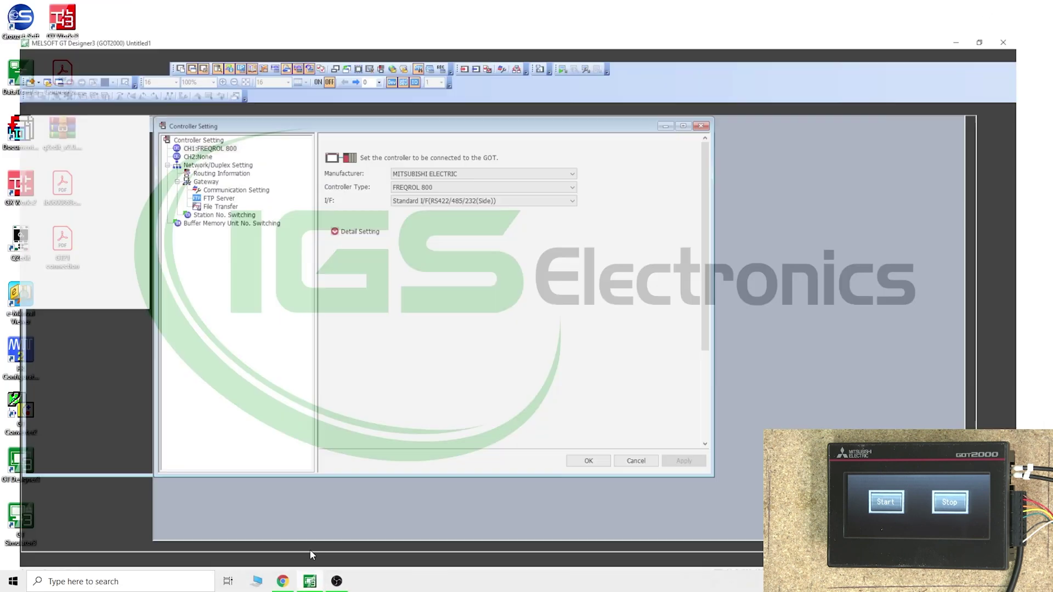
left_click(720, 94)
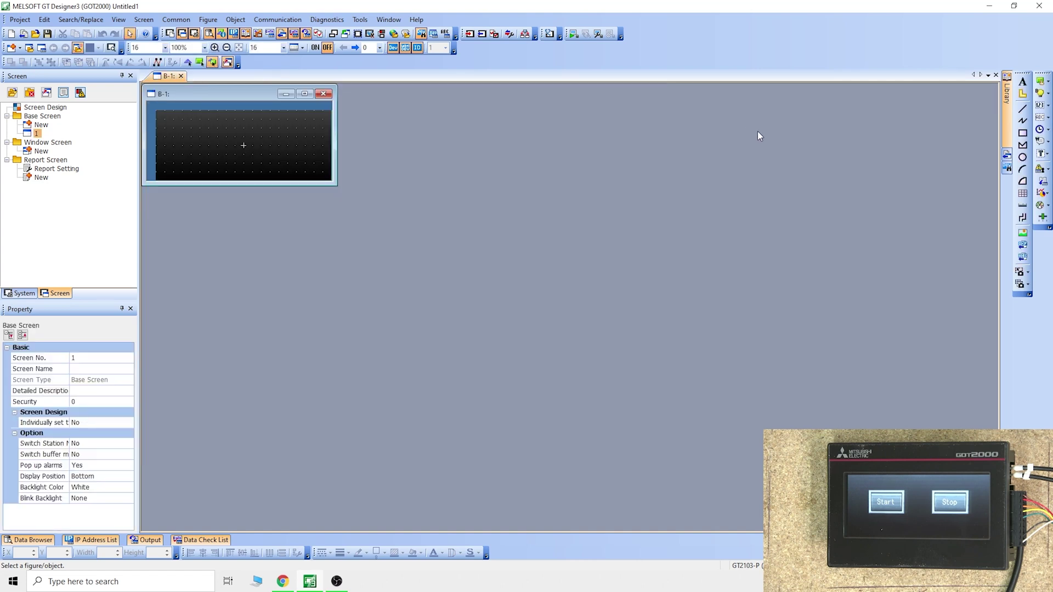
left_click(1040, 5)
left_click(522, 335)
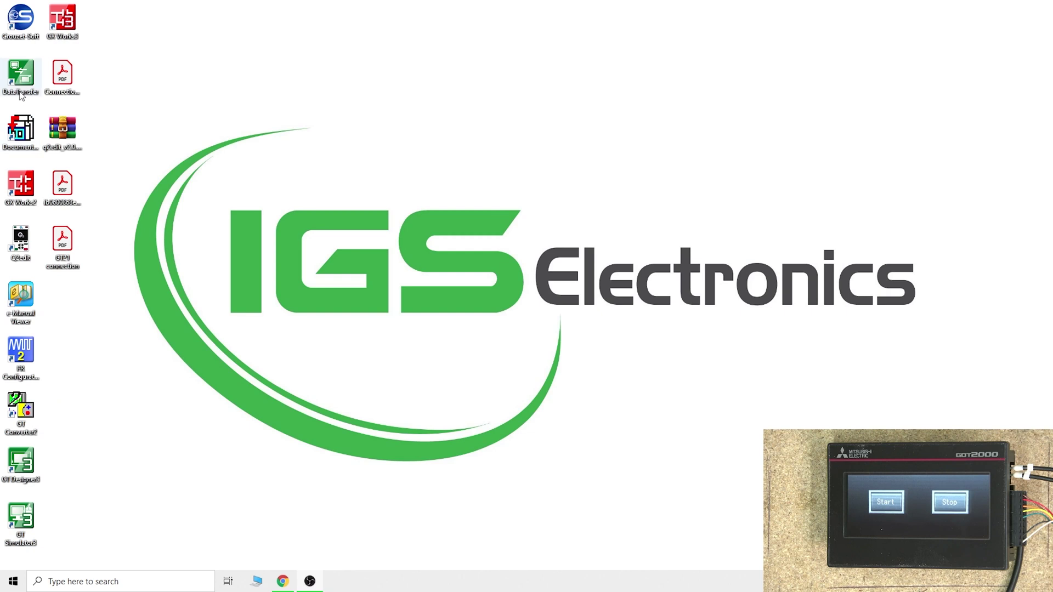
Step: Launch GT Designer3 from the desktop and dismiss the Select Project dialog without choosing a project
left_click(30, 463)
double_click(30, 464)
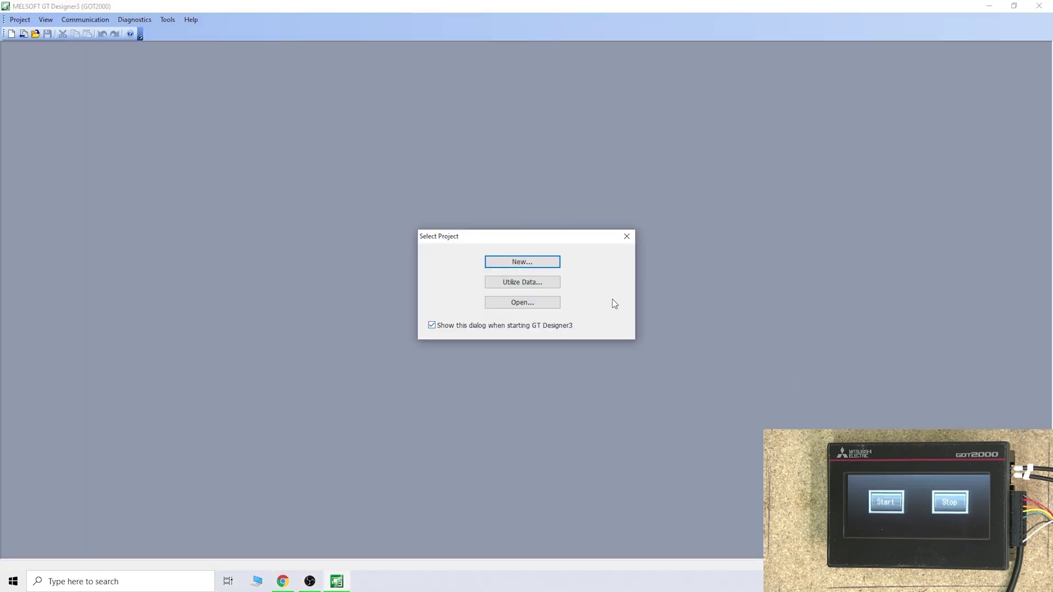
left_click(627, 237)
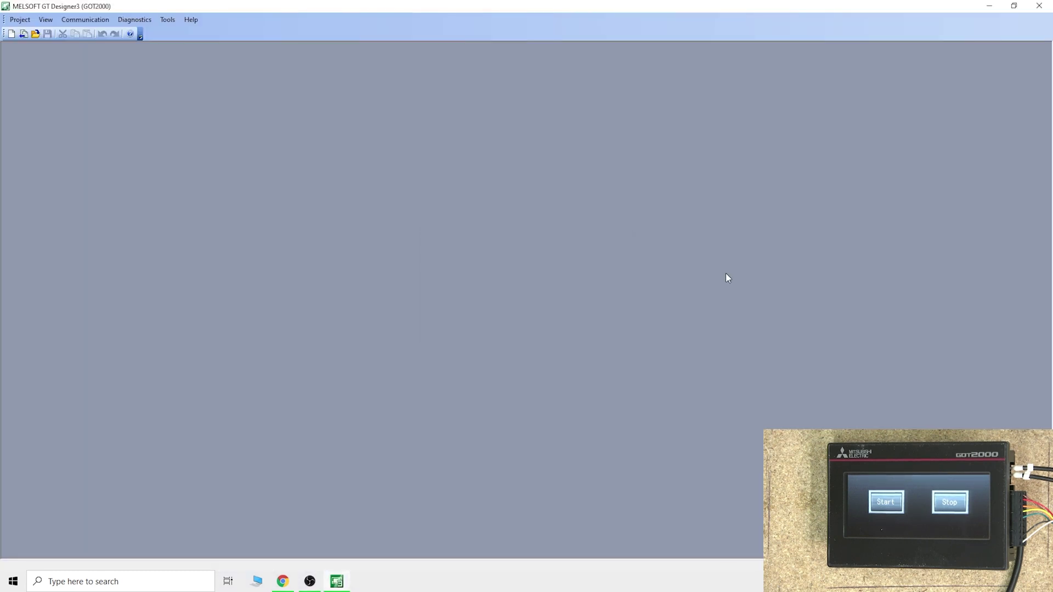
Step: Start a read from the GOT with a direct USB connection, test the communication and accept the configuration
left_click(15, 22)
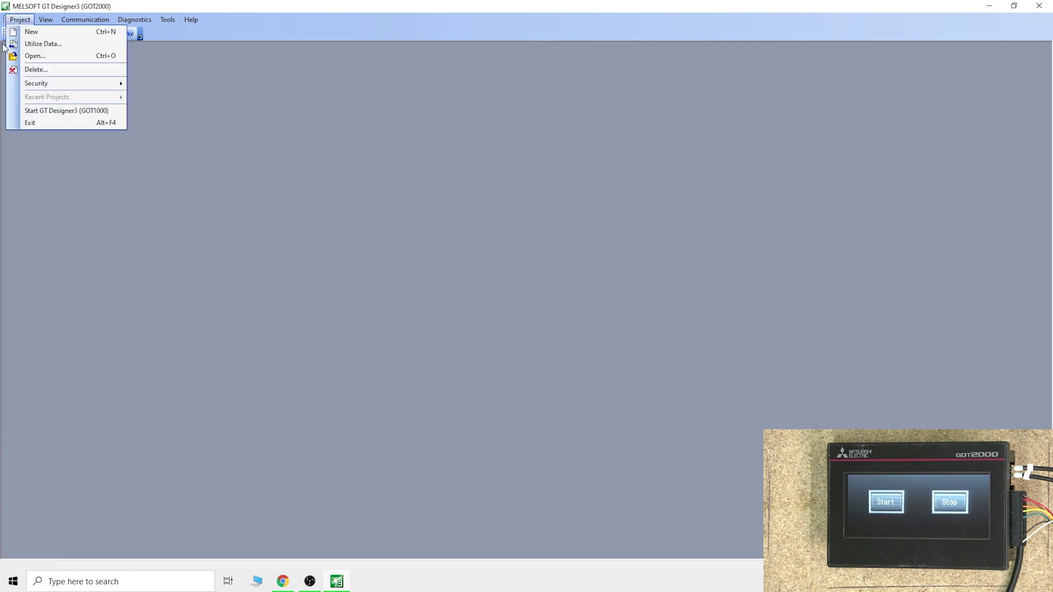
left_click(85, 19)
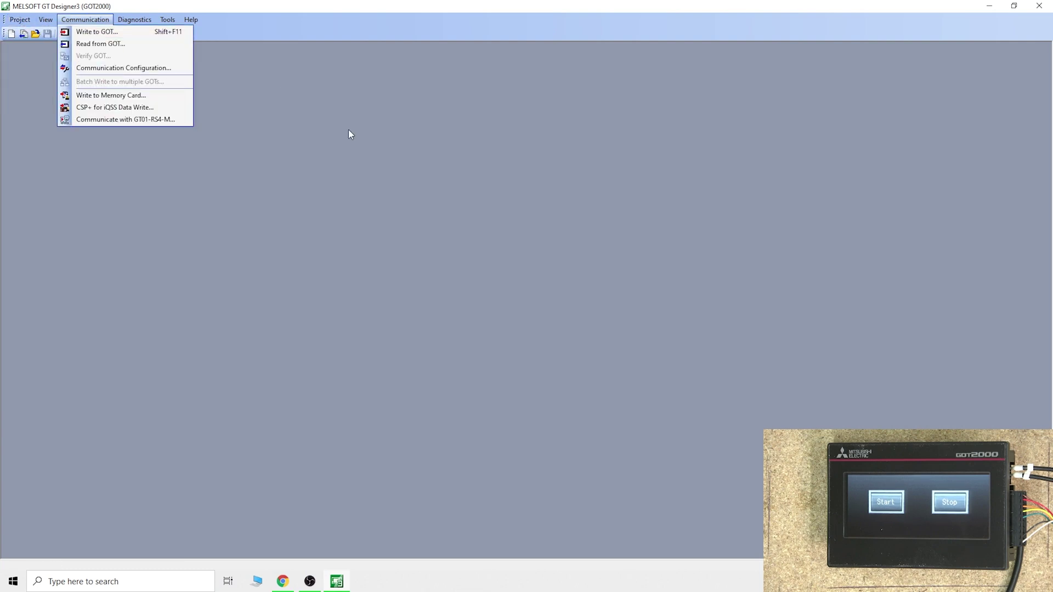
left_click(116, 46)
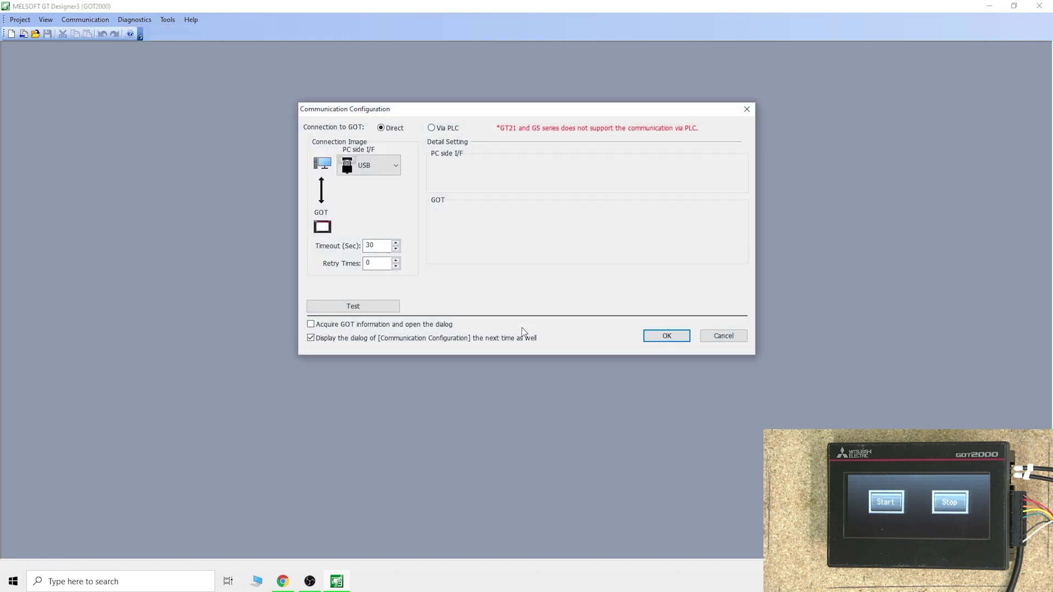
left_click(387, 167)
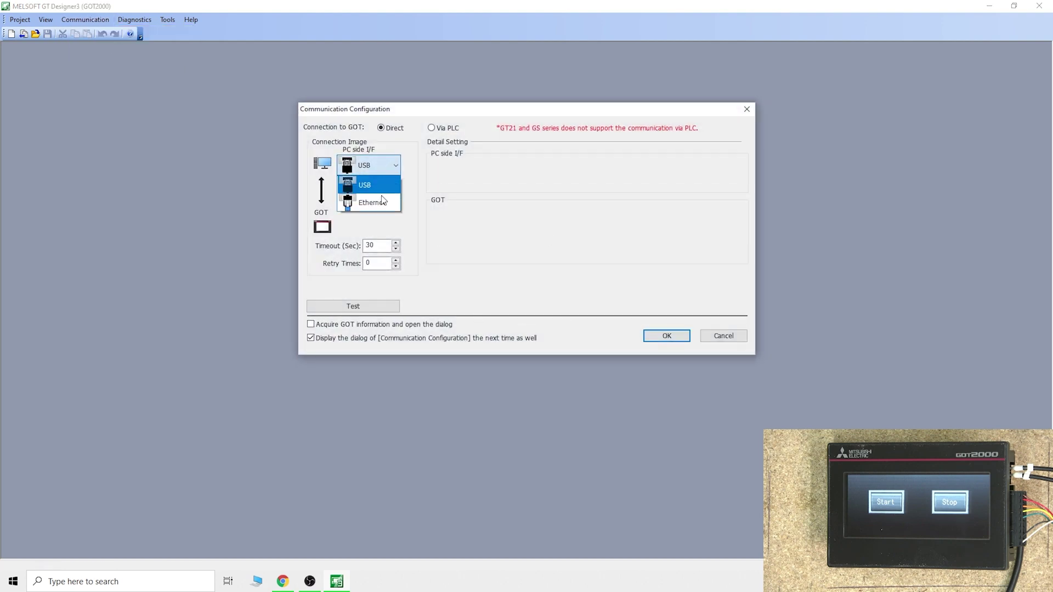
left_click(379, 181)
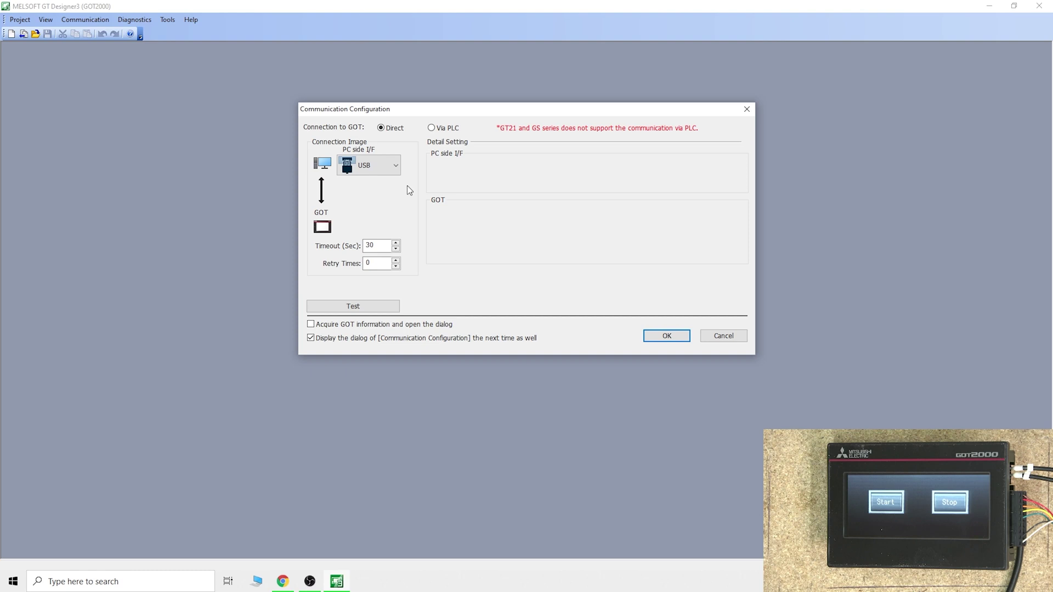
left_click(394, 306)
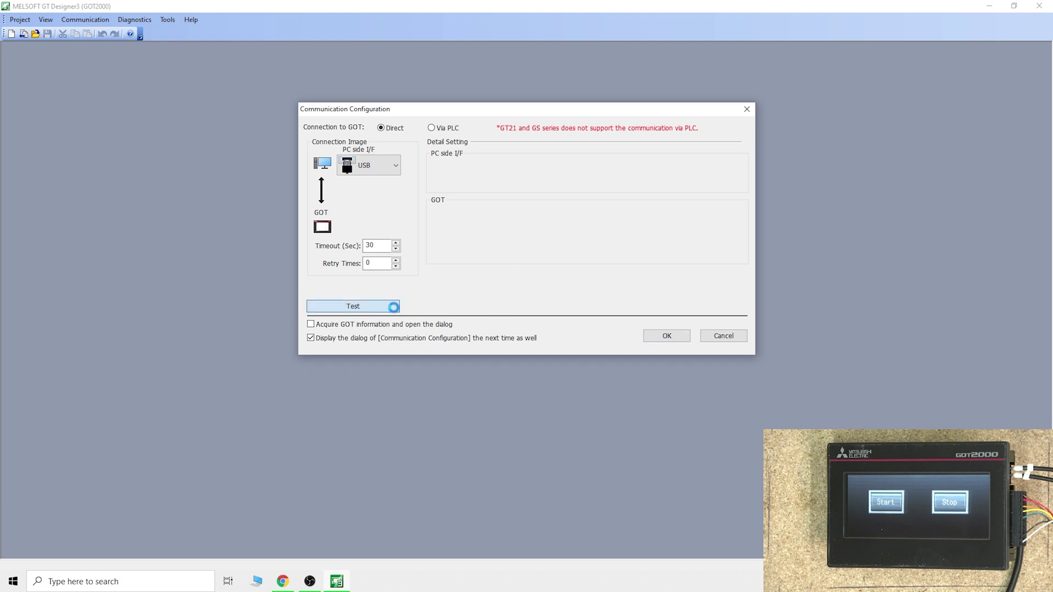
left_click(551, 260)
left_click(675, 337)
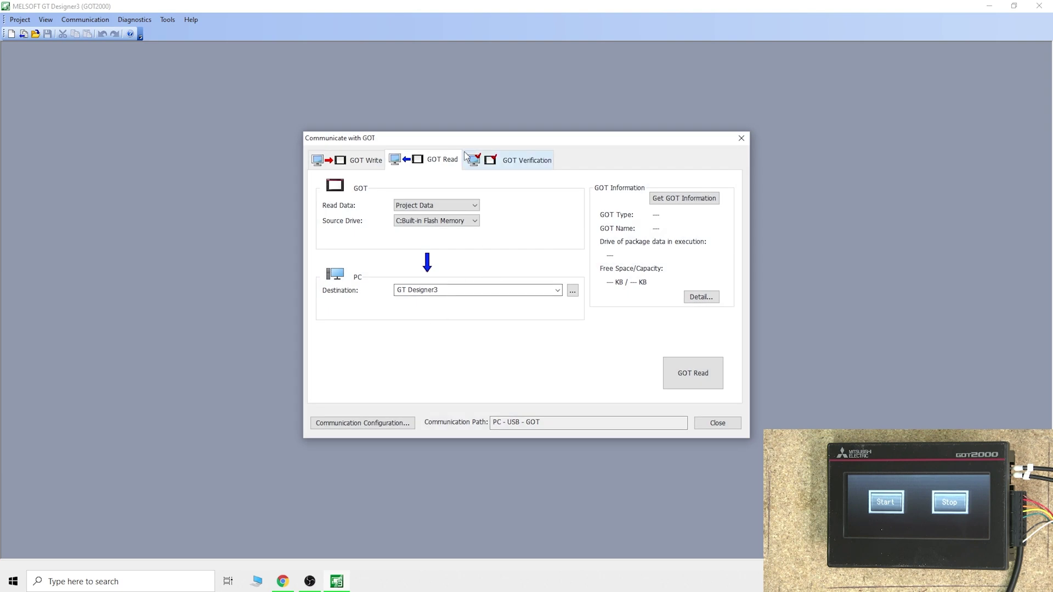
Step: Read the project data from the GOT's C: built-in flash memory into GT Designer3 and confirm the read operation
left_click(695, 383)
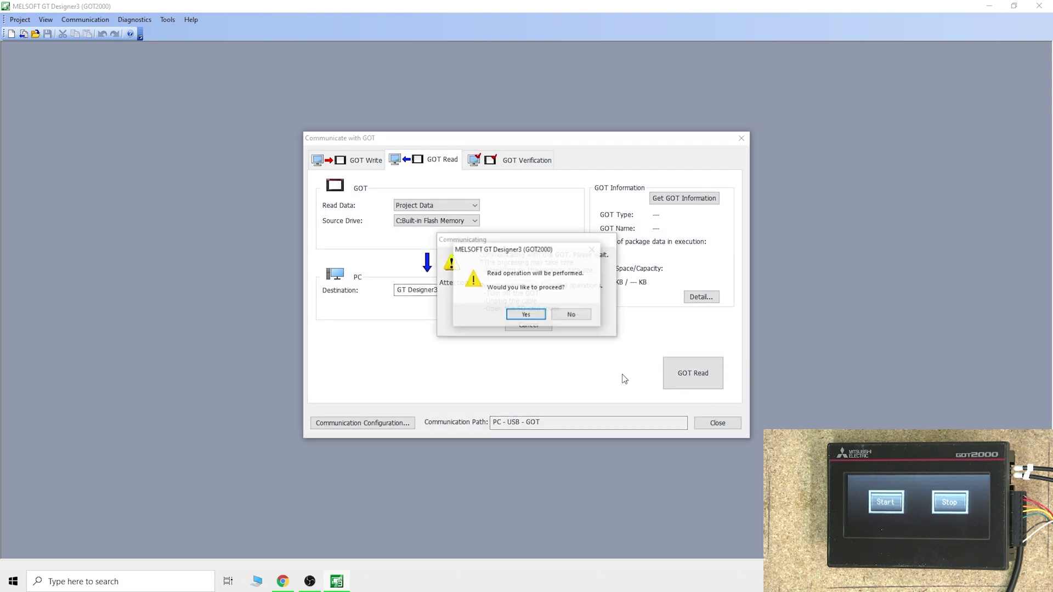
left_click(526, 315)
left_click(555, 314)
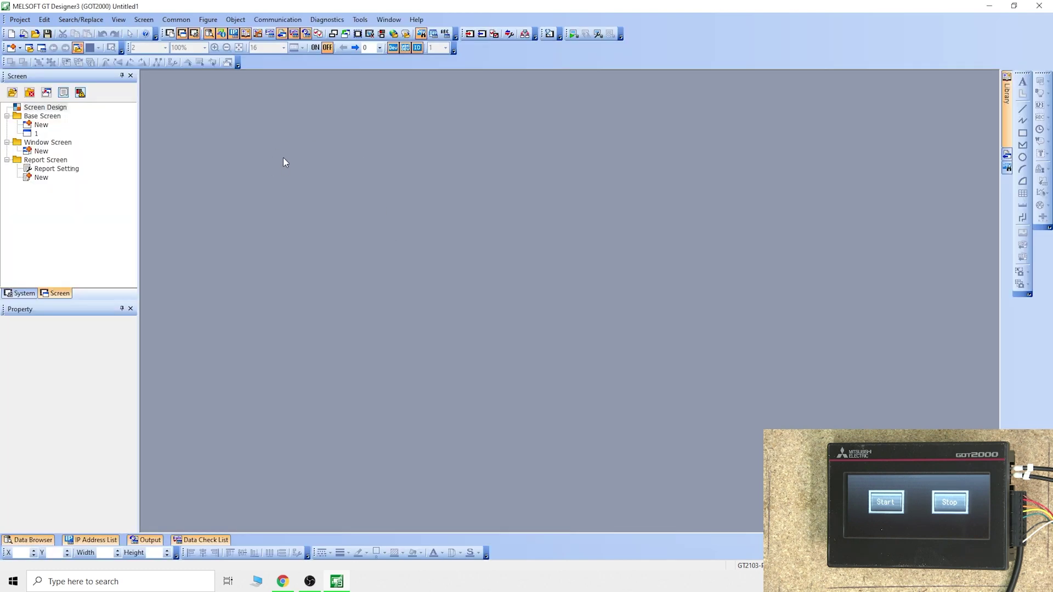
left_click(47, 126)
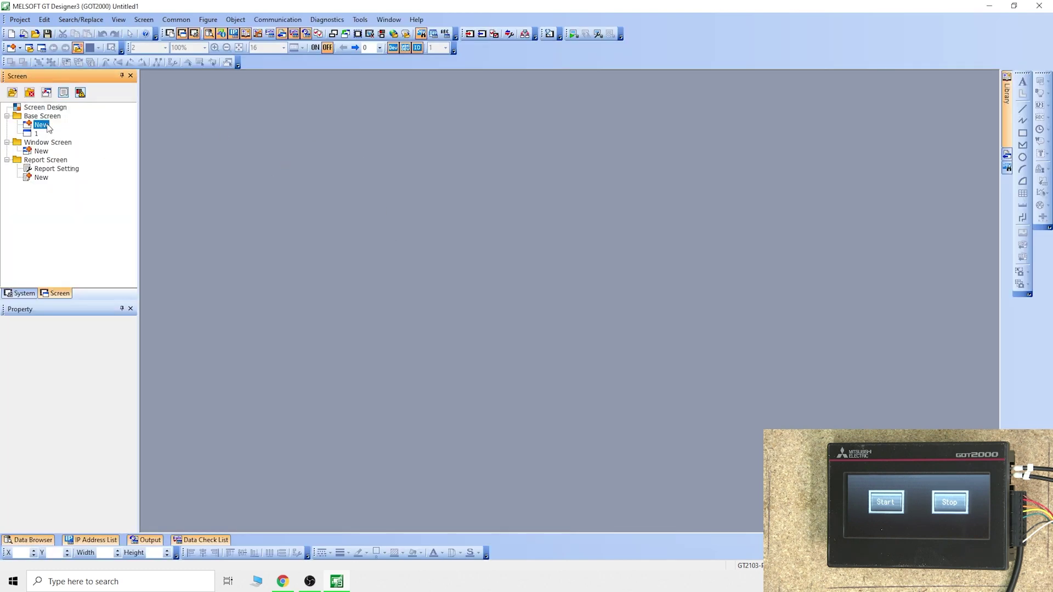
double_click(47, 126)
left_click(723, 109)
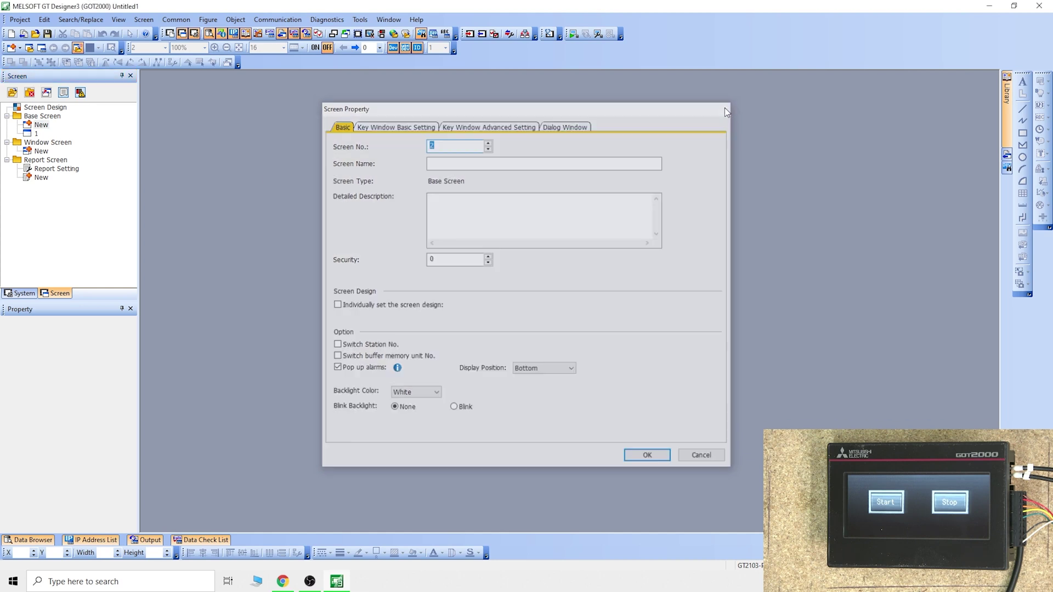
Step: Open base screen 1 and inspect the actions and write devices assigned to its Start and Stop switches
double_click(36, 134)
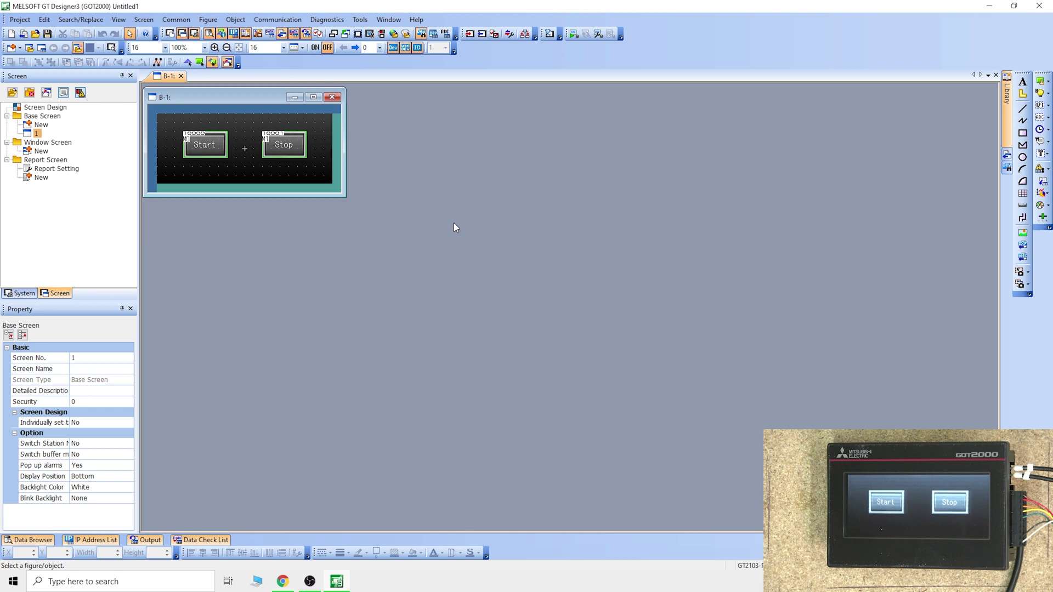
left_click_drag(222, 97, 246, 98)
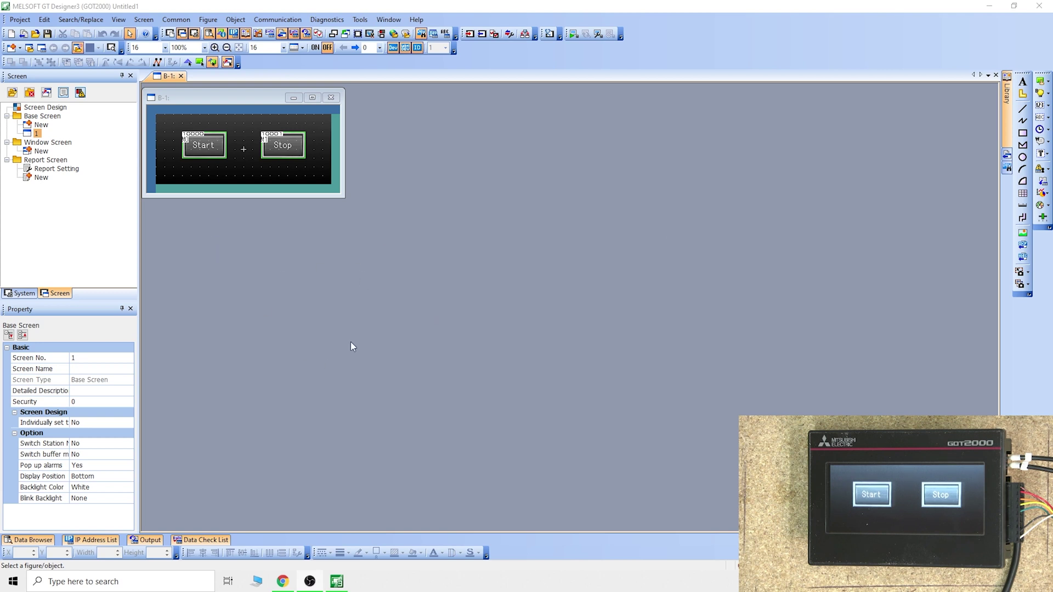
double_click(209, 148)
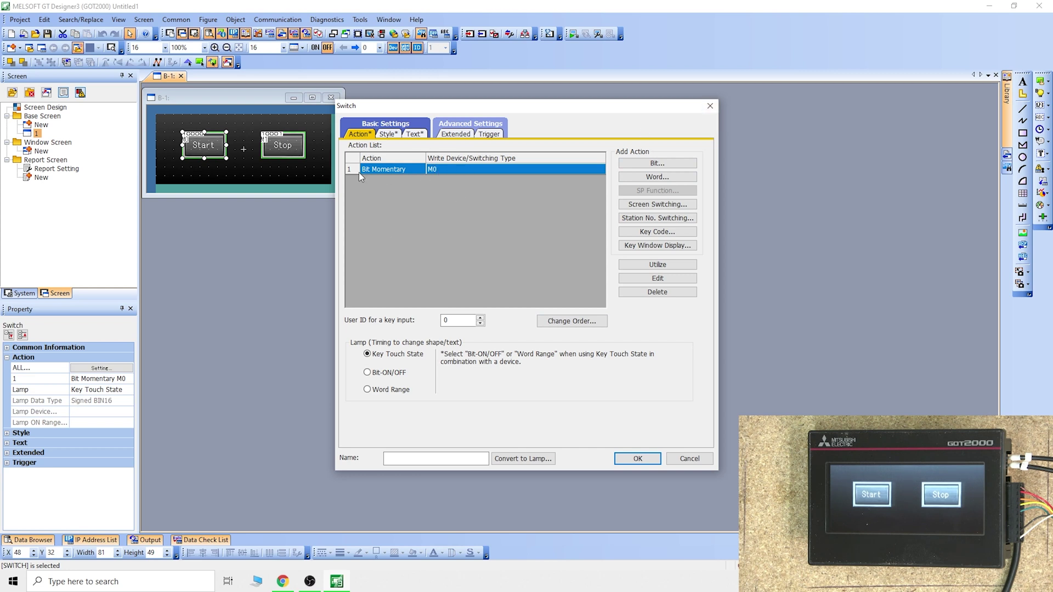
left_click(712, 107)
double_click(282, 145)
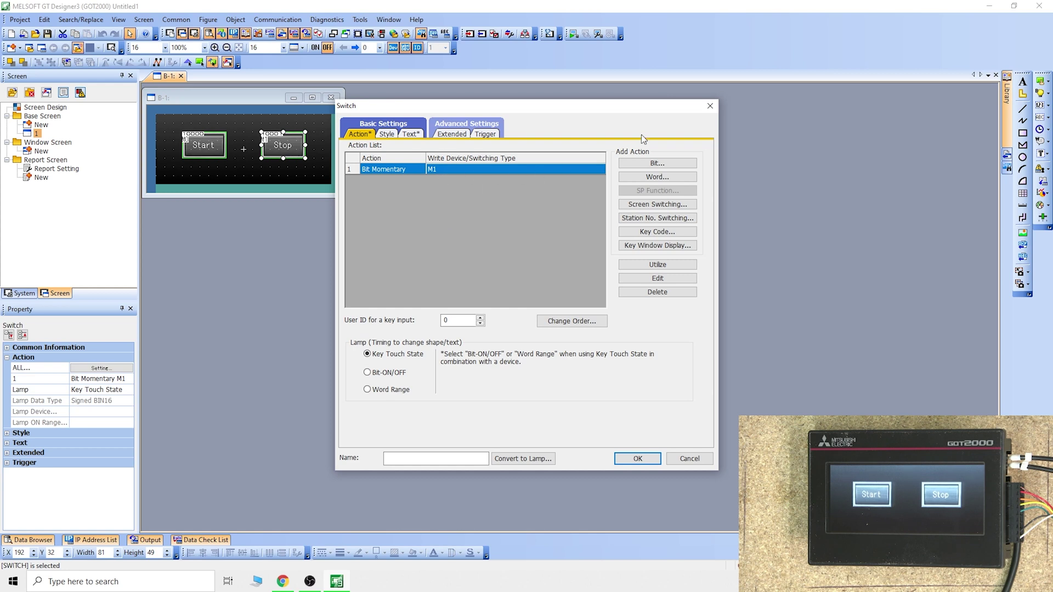
left_click(710, 105)
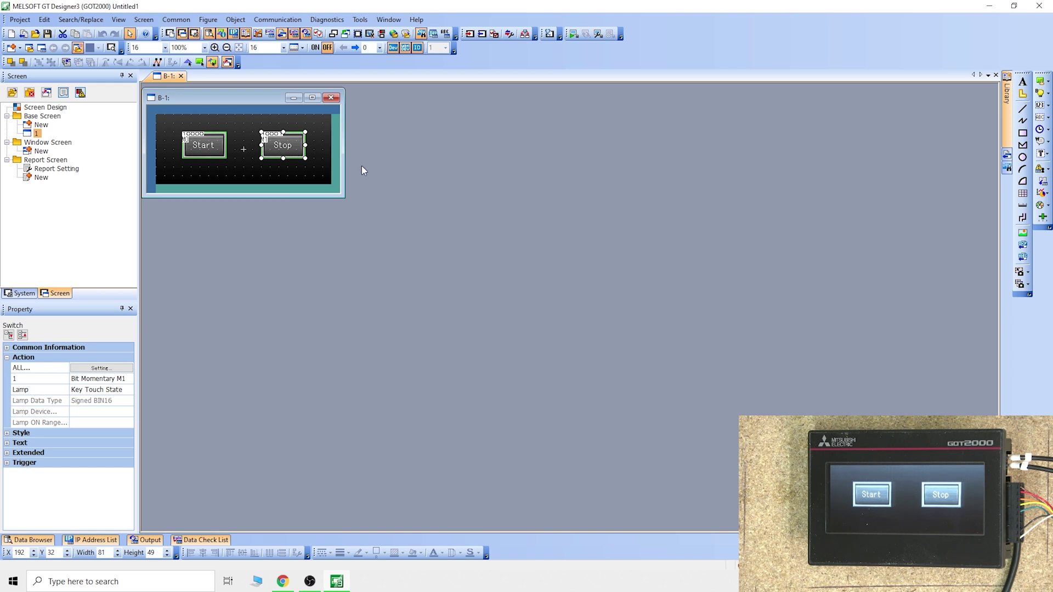
Step: Open the Controller Setting window and dismiss the new feature announcement
left_click(177, 20)
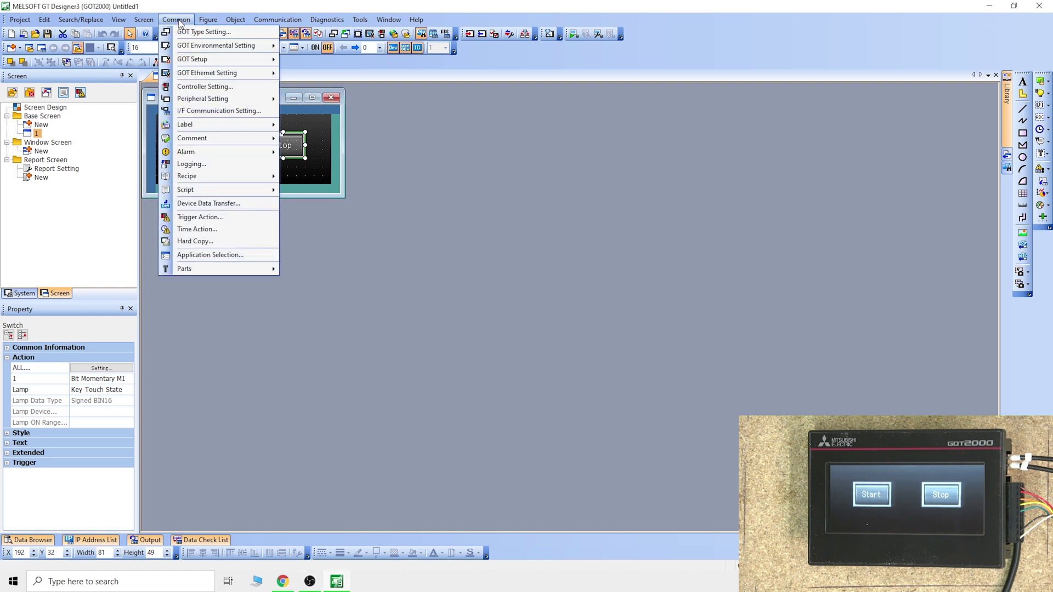
left_click(177, 20)
left_click(277, 19)
left_click(277, 20)
left_click(164, 20)
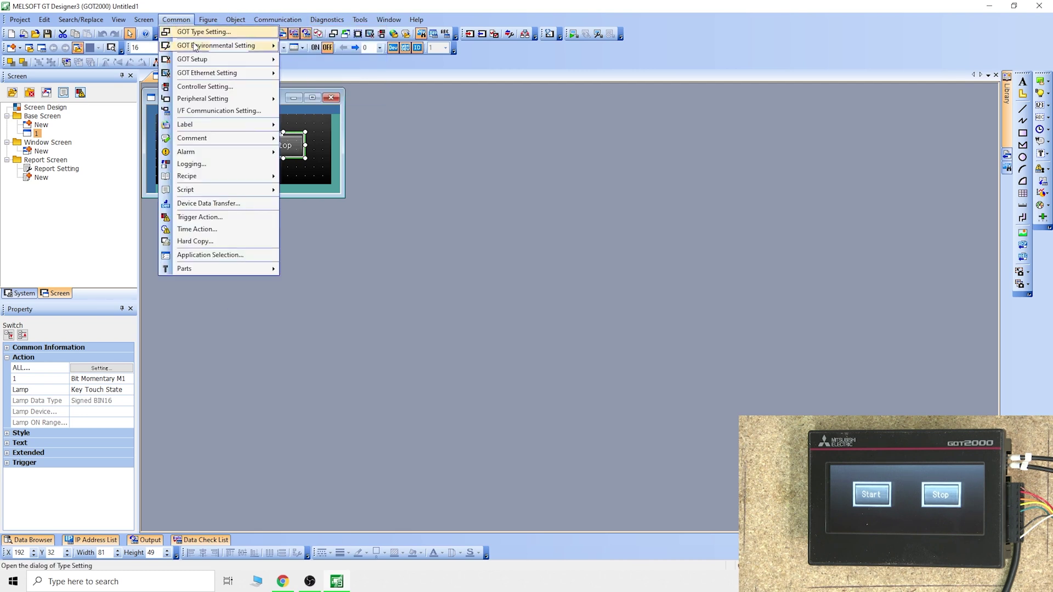
left_click(214, 86)
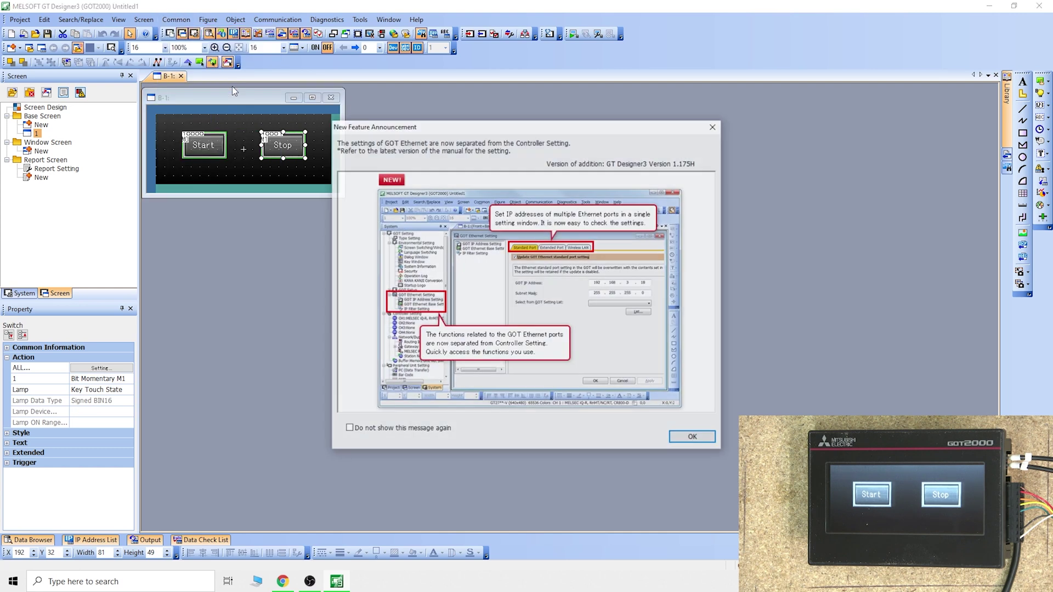
left_click(713, 442)
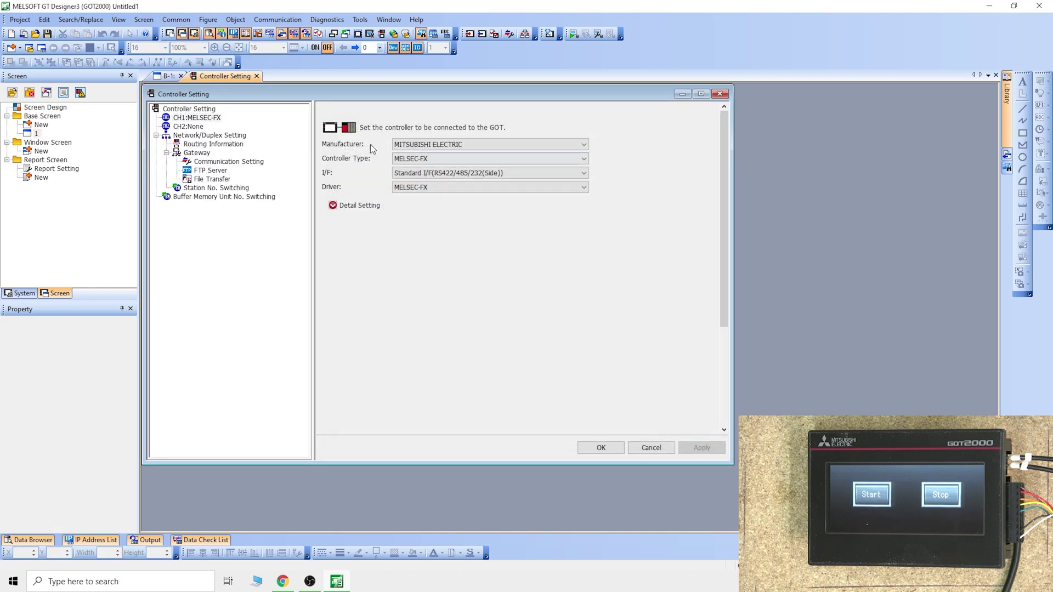
Step: Review the available controller types, manufacturers and drivers for CH1 without choosing another option, and accept the controller settings
left_click(476, 161)
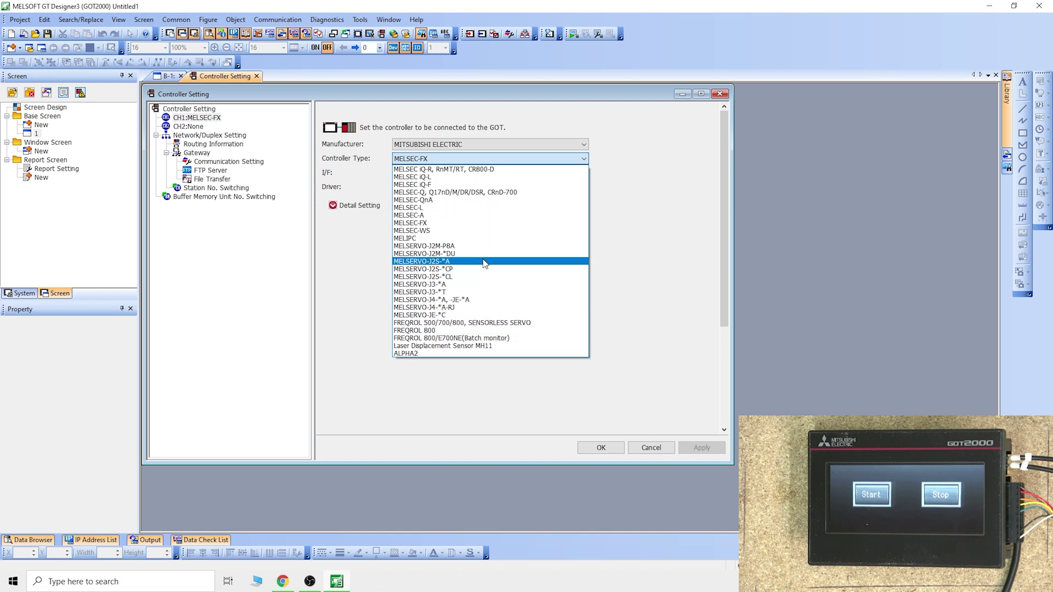
left_click(673, 193)
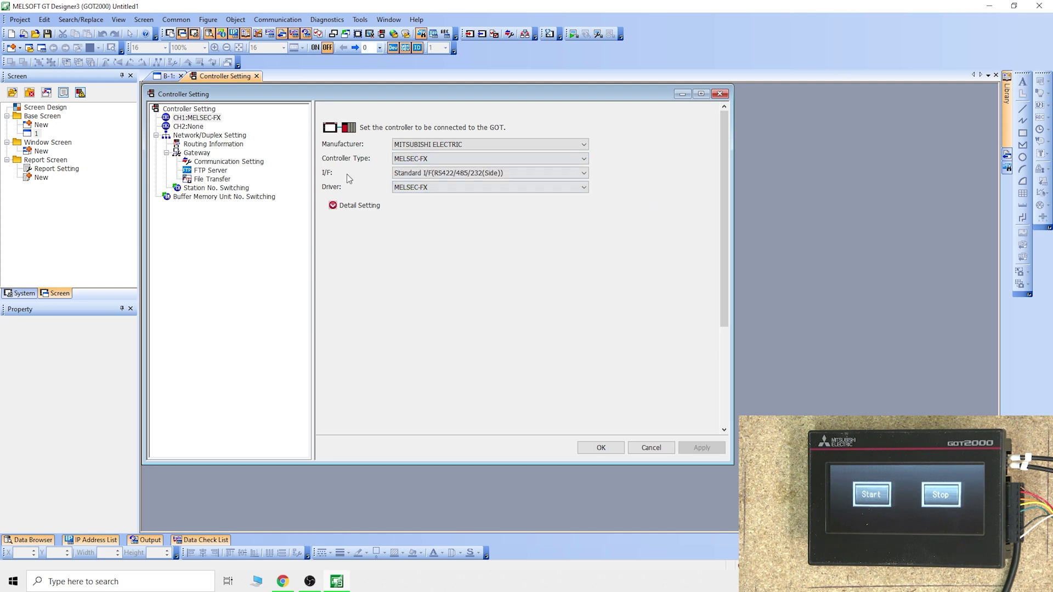
left_click(583, 144)
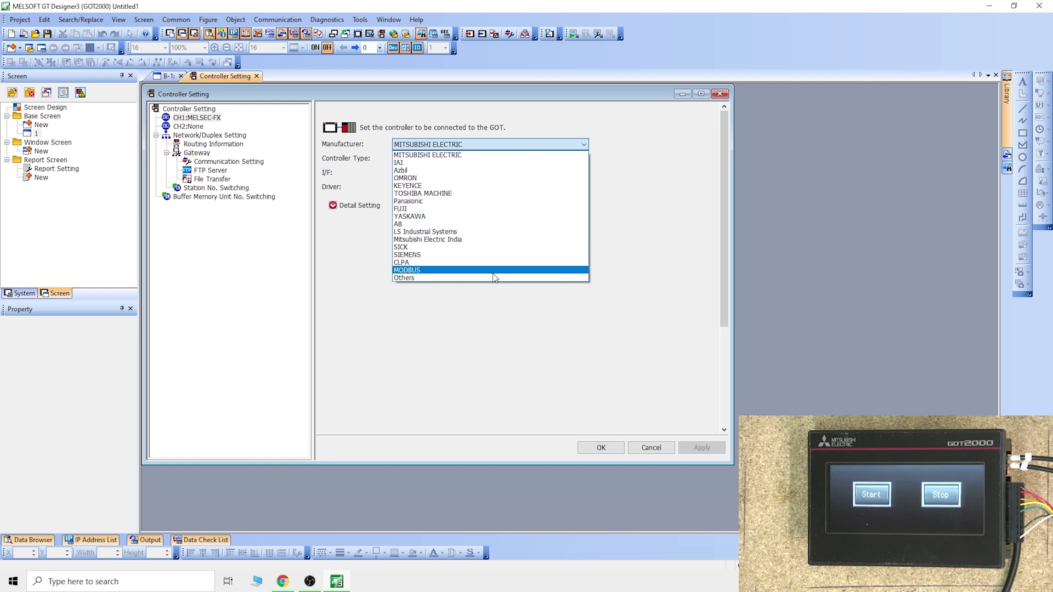
left_click(665, 263)
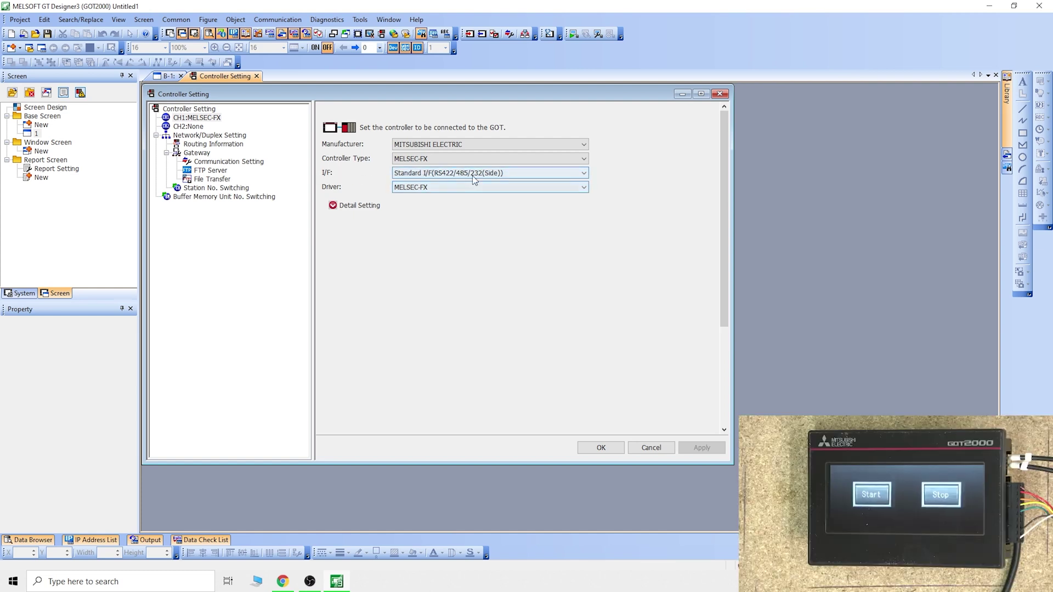
left_click(428, 188)
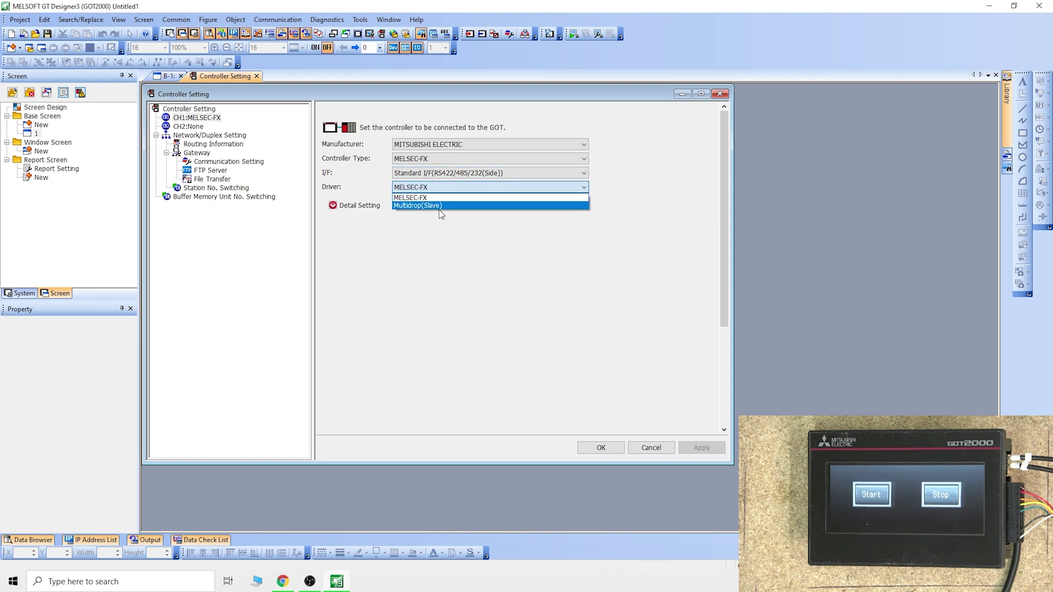
left_click(478, 204)
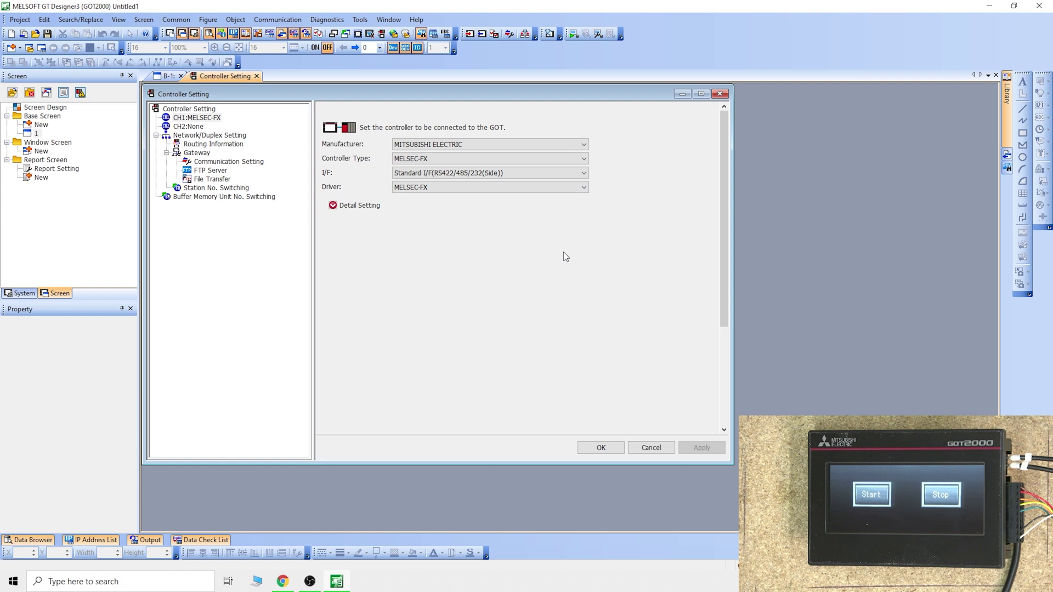
left_click(600, 448)
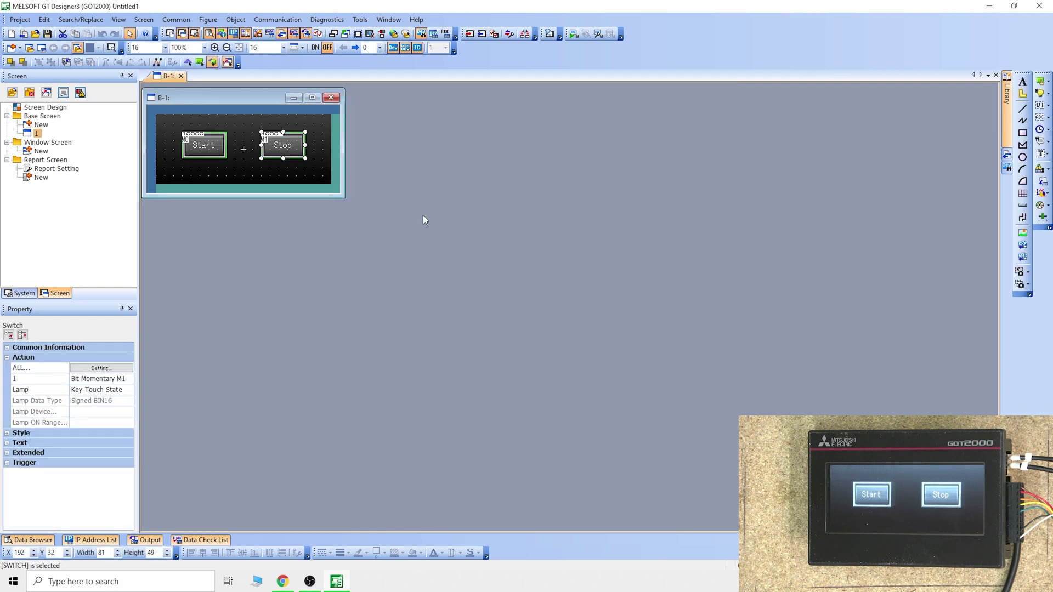
Step: Shrink the B-1 screen window to fit around its canvas, move it up slightly and select the Start switch
left_click_drag(342, 199, 336, 189)
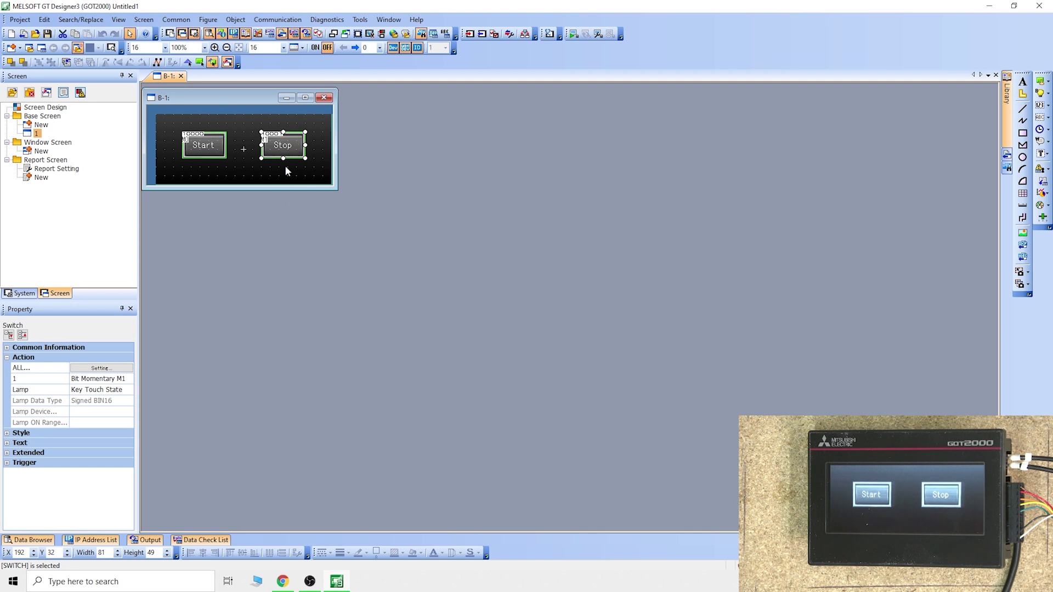
left_click_drag(226, 97, 226, 98)
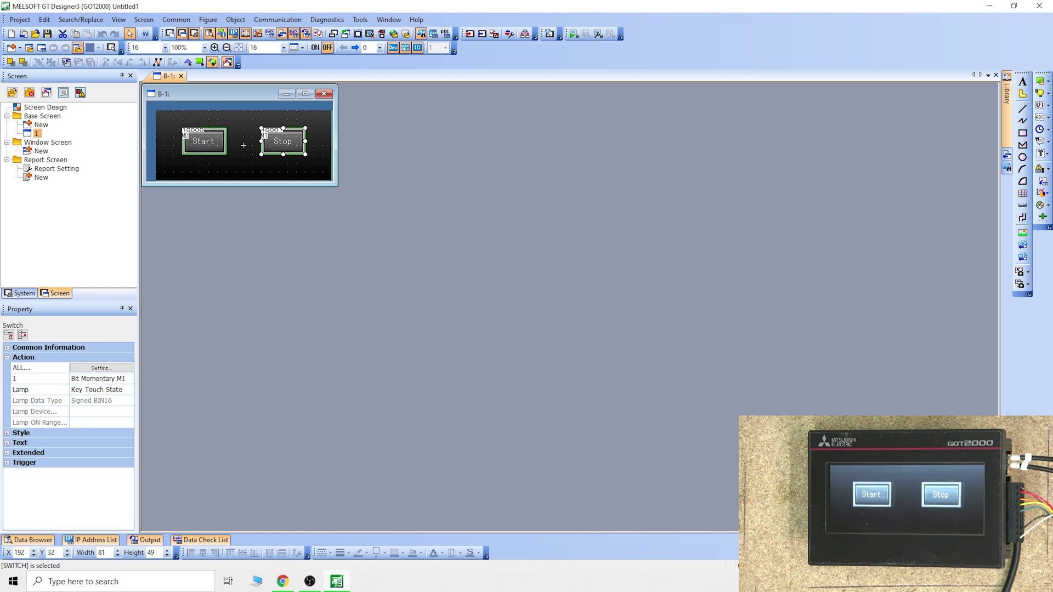
key("Tab")
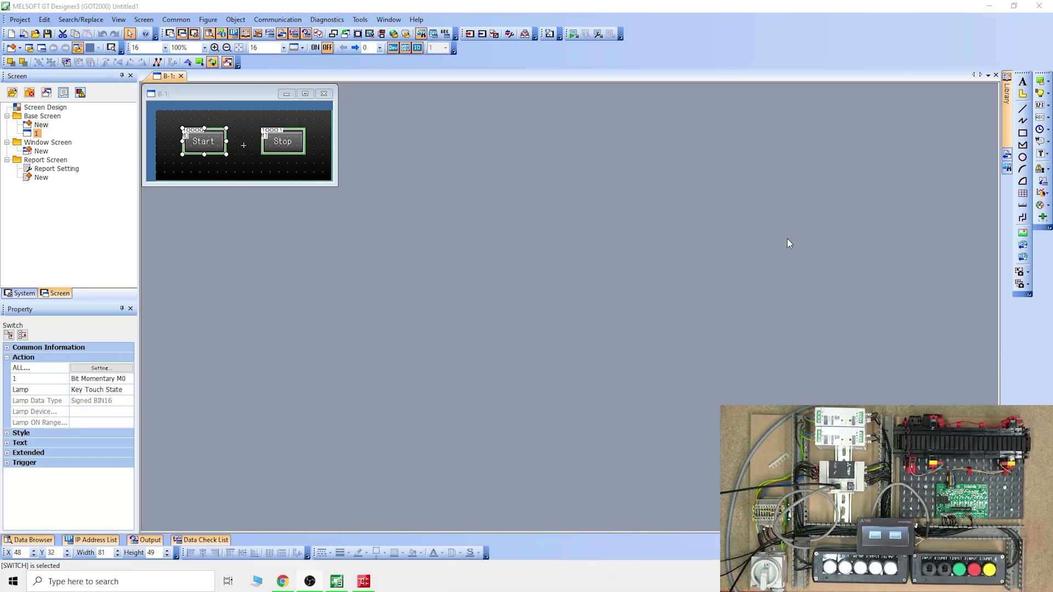
Step: Switch to GX Works2 to view the MAIN ladder program, and minimize it to return to GT Designer3
left_click(364, 582)
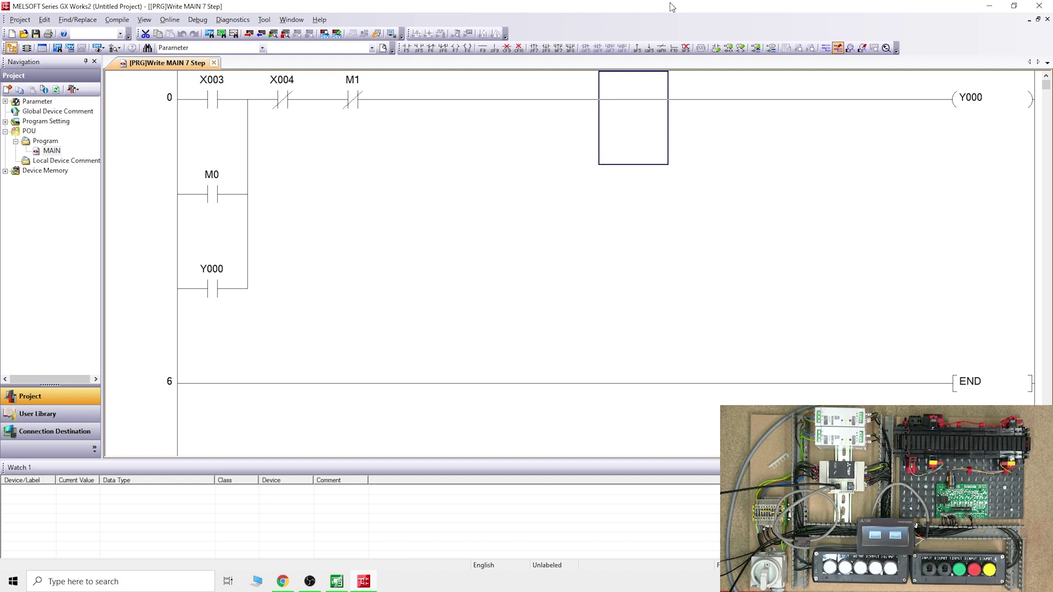
left_click(990, 6)
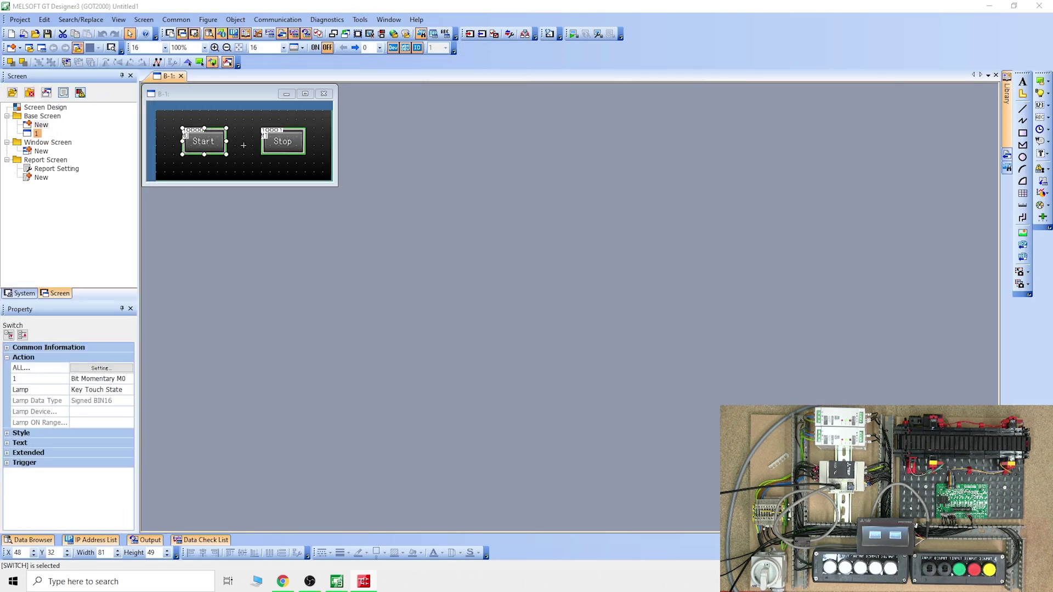